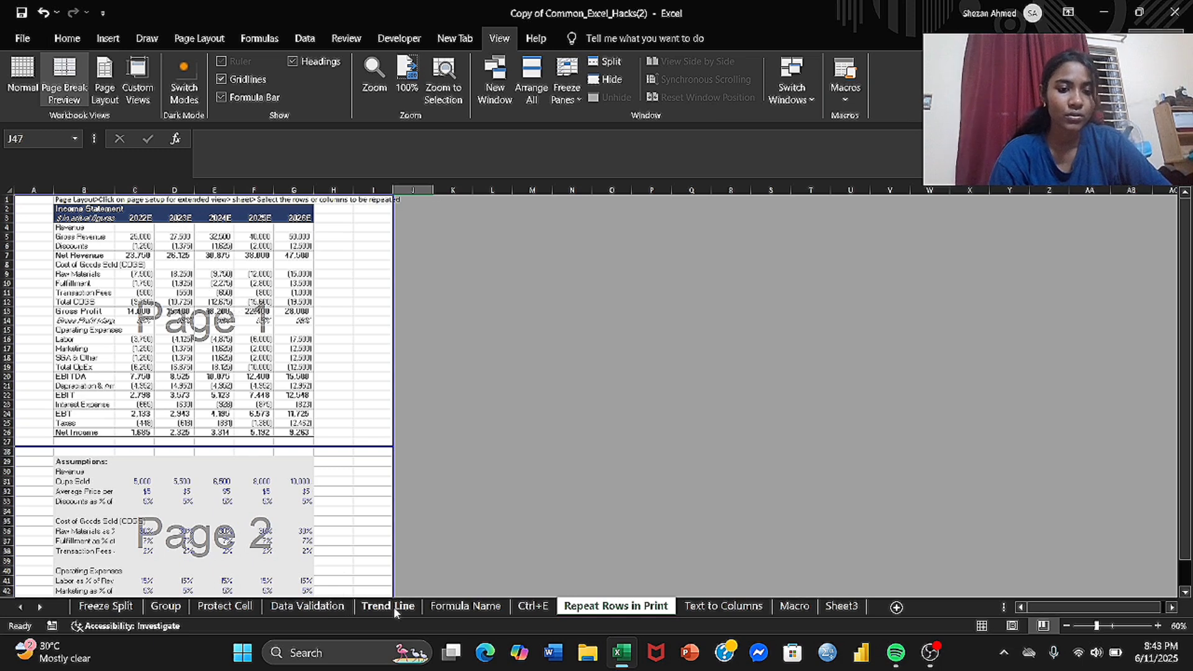
Step: Switch to the Formula Name sheet and check the Name Manager for existing defined names
{"action": "left_click", "coordinate": [438, 609]}
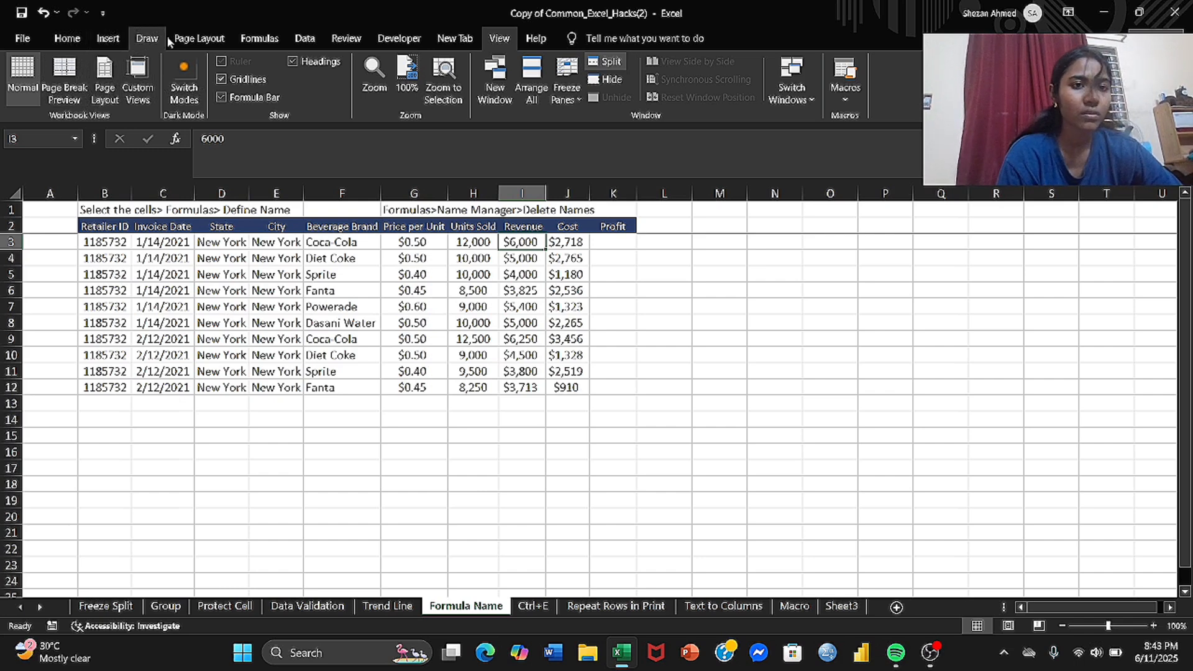
{"action": "left_click", "coordinate": [267, 39]}
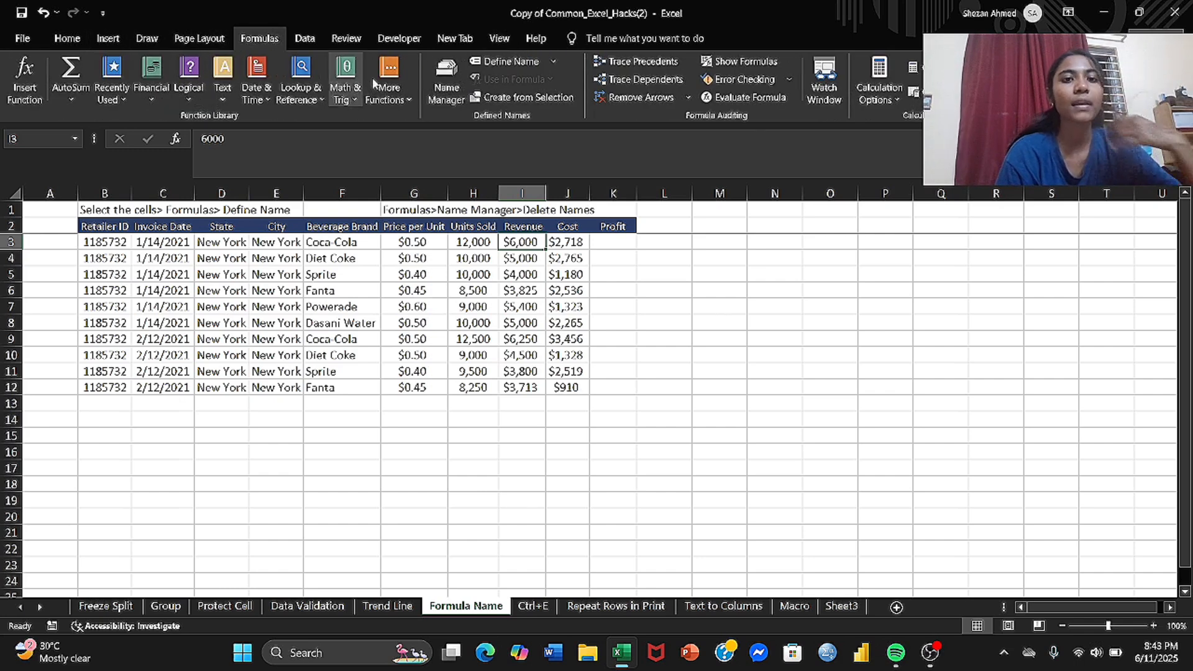
{"action": "left_click", "coordinate": [451, 76]}
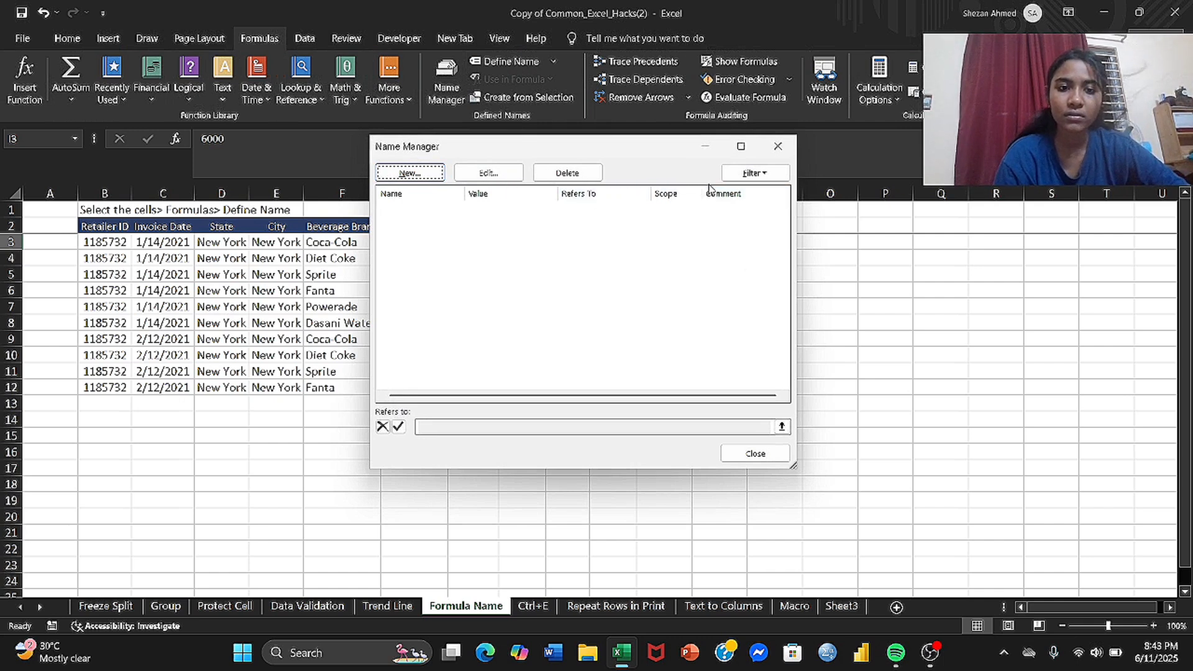
{"action": "left_click", "coordinate": [764, 148]}
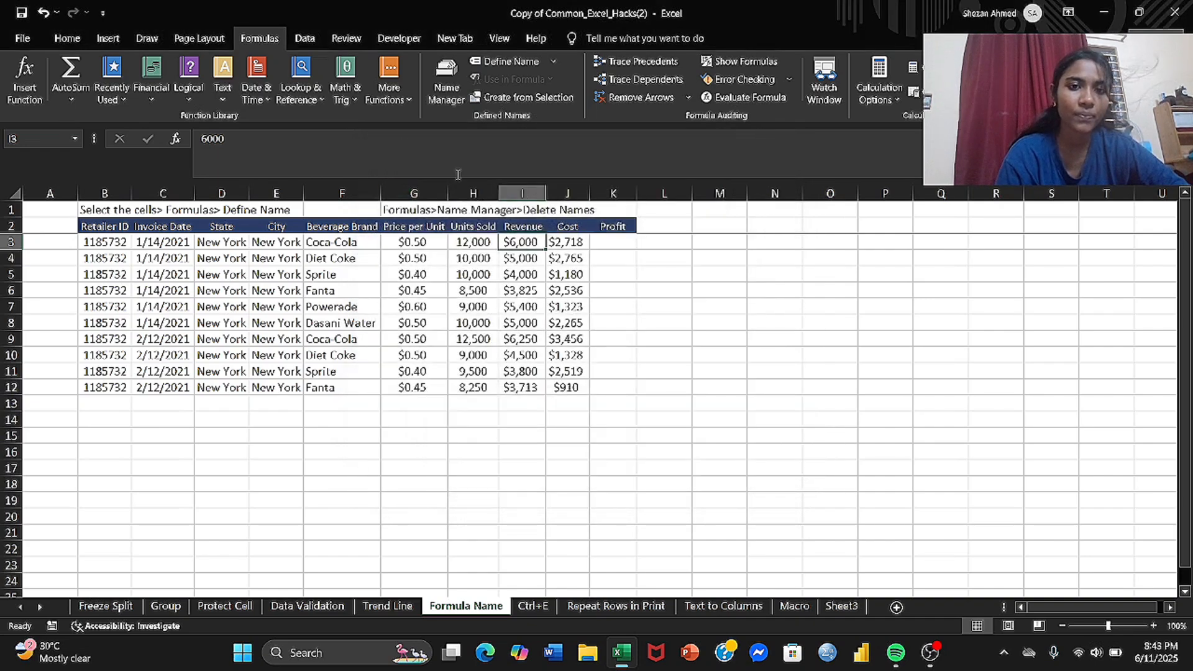
Step: Define the name Revenue_new for the Revenue column range I2:I12 with workbook scope
{"action": "left_click", "coordinate": [534, 225]}
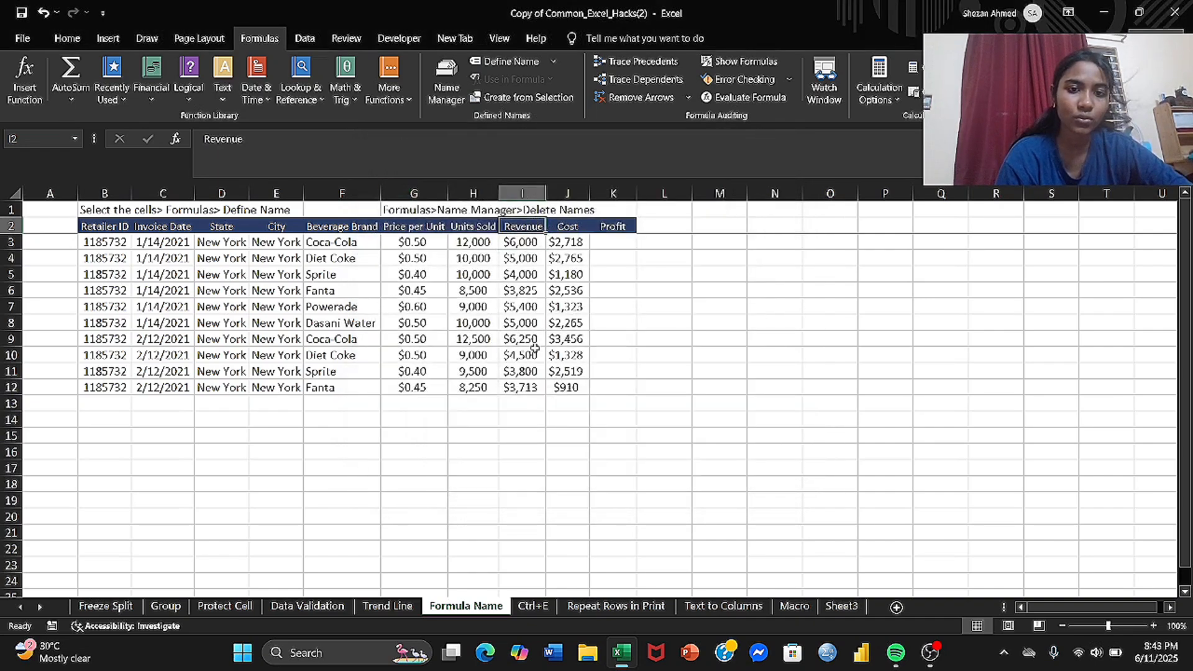
{"action": "left_click", "coordinate": [533, 387], "text": "shift"}
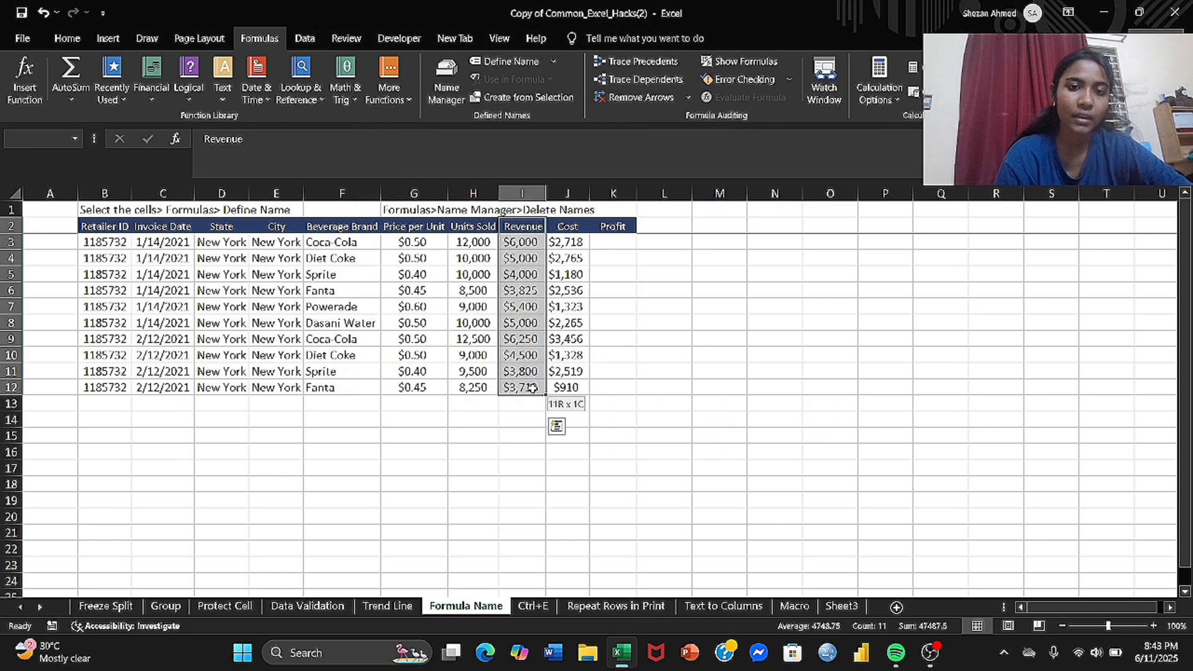
{"action": "left_click", "coordinate": [553, 61]}
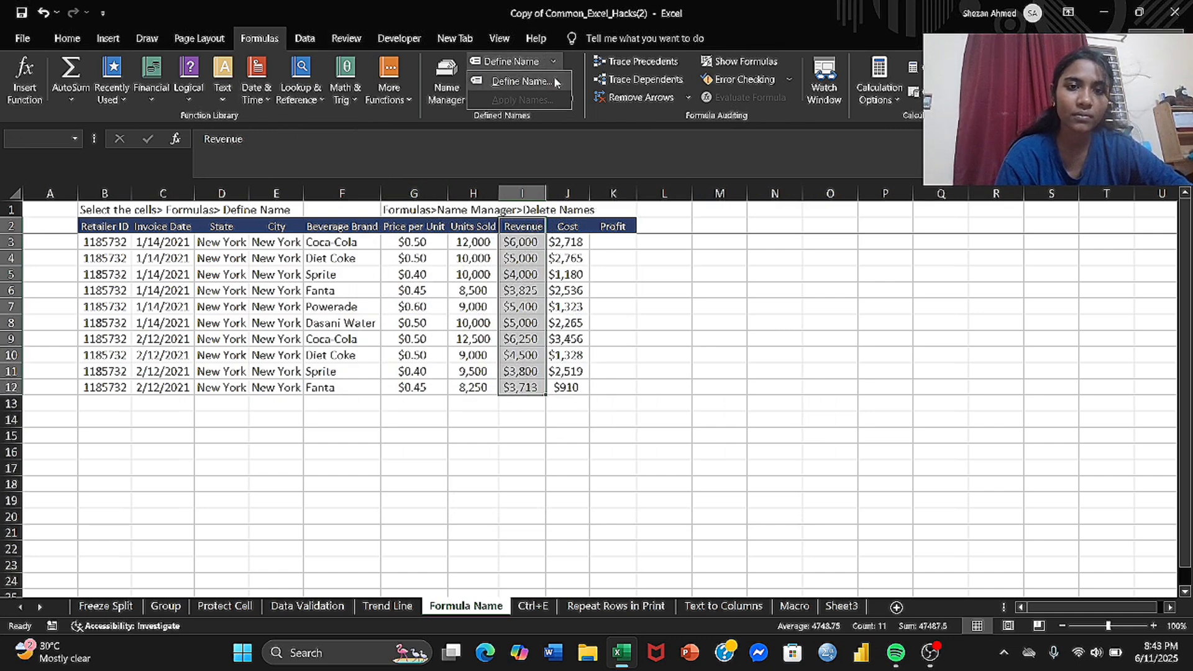
{"action": "left_click", "coordinate": [556, 82]}
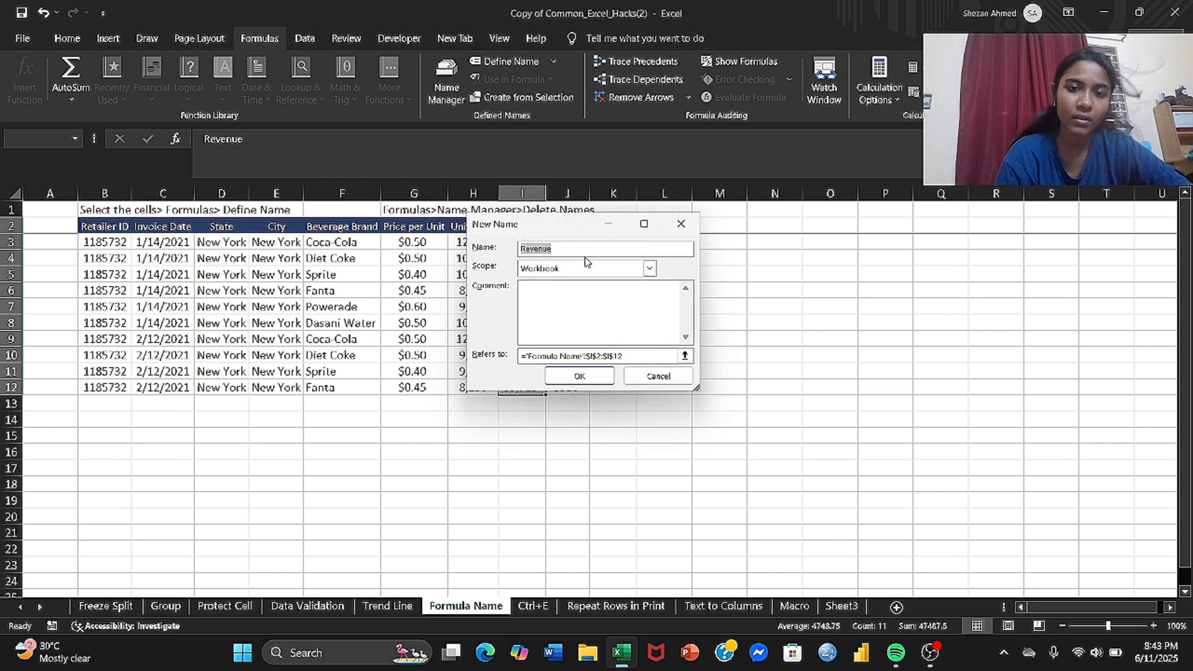
{"action": "left_click", "coordinate": [578, 246]}
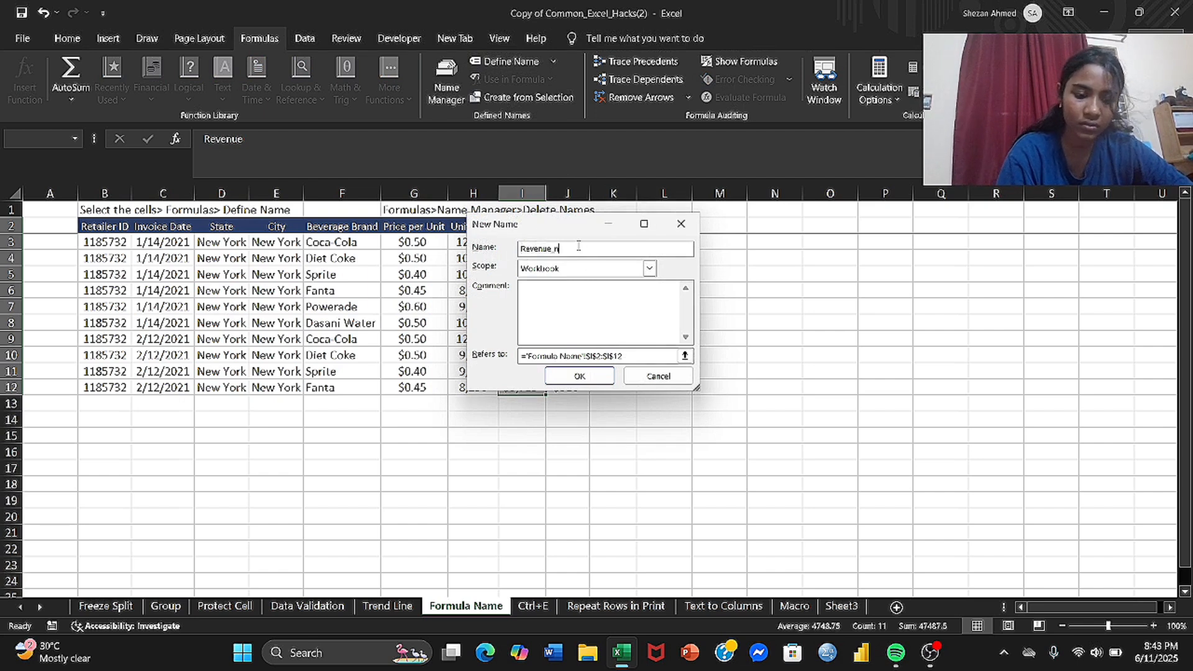
{"action": "type", "text": "_new"}
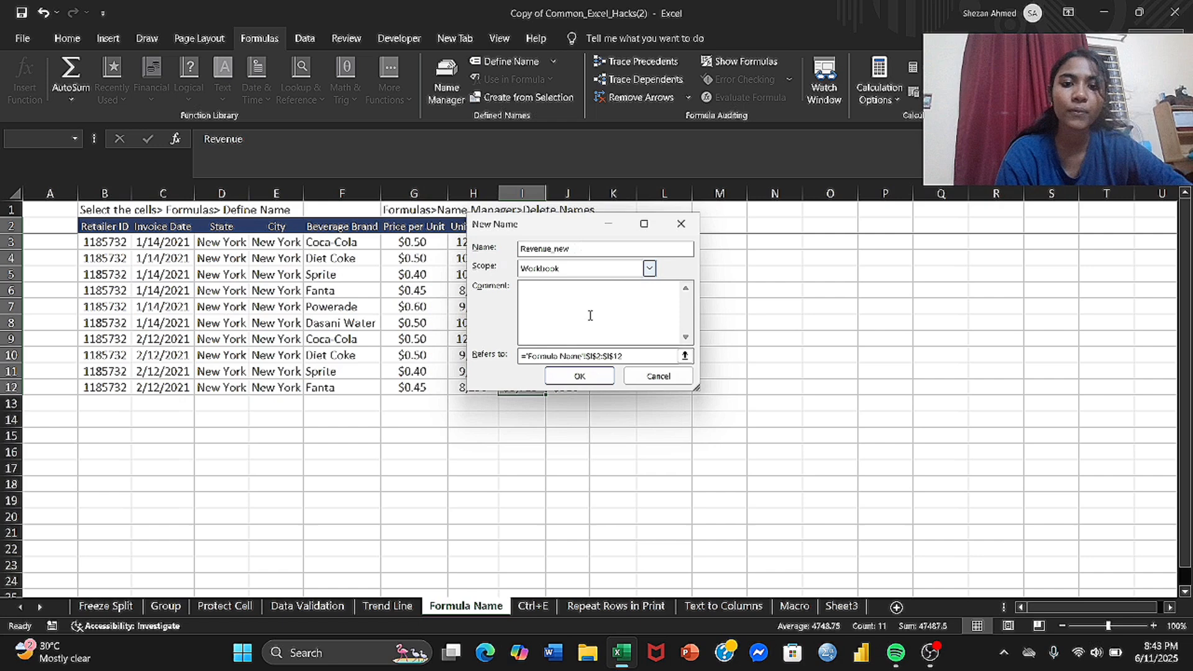
{"action": "left_click", "coordinate": [584, 376]}
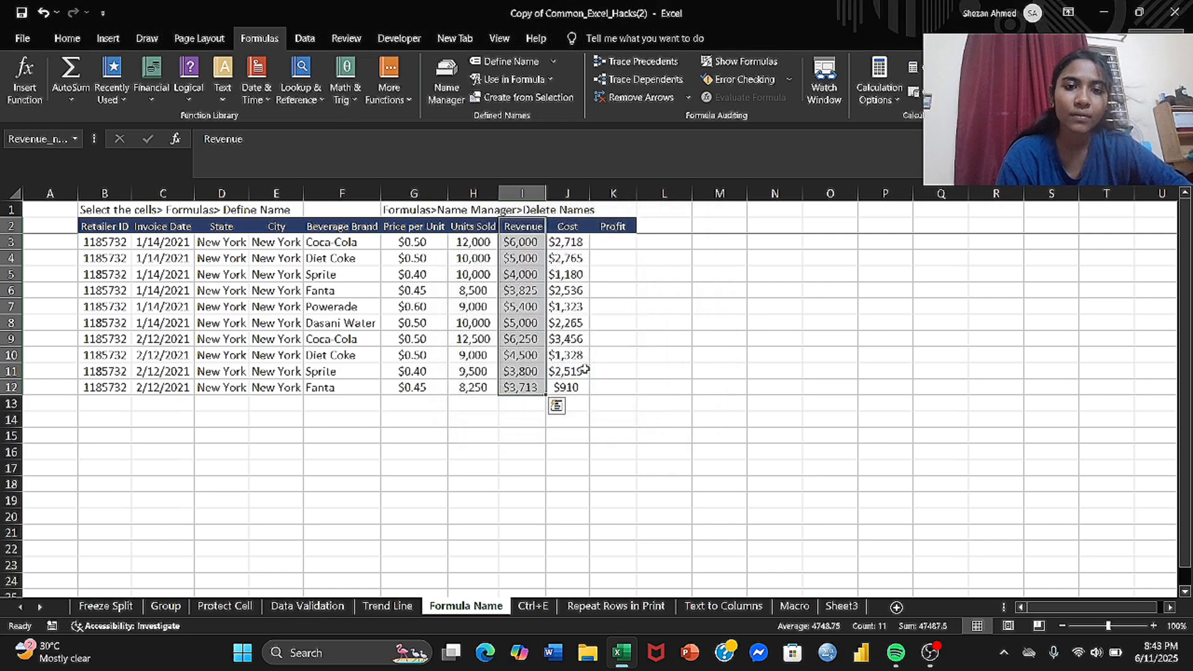
Step: Define the name Cost_new for the Cost column range J2:J12 with workbook scope
{"action": "left_click", "coordinate": [572, 225]}
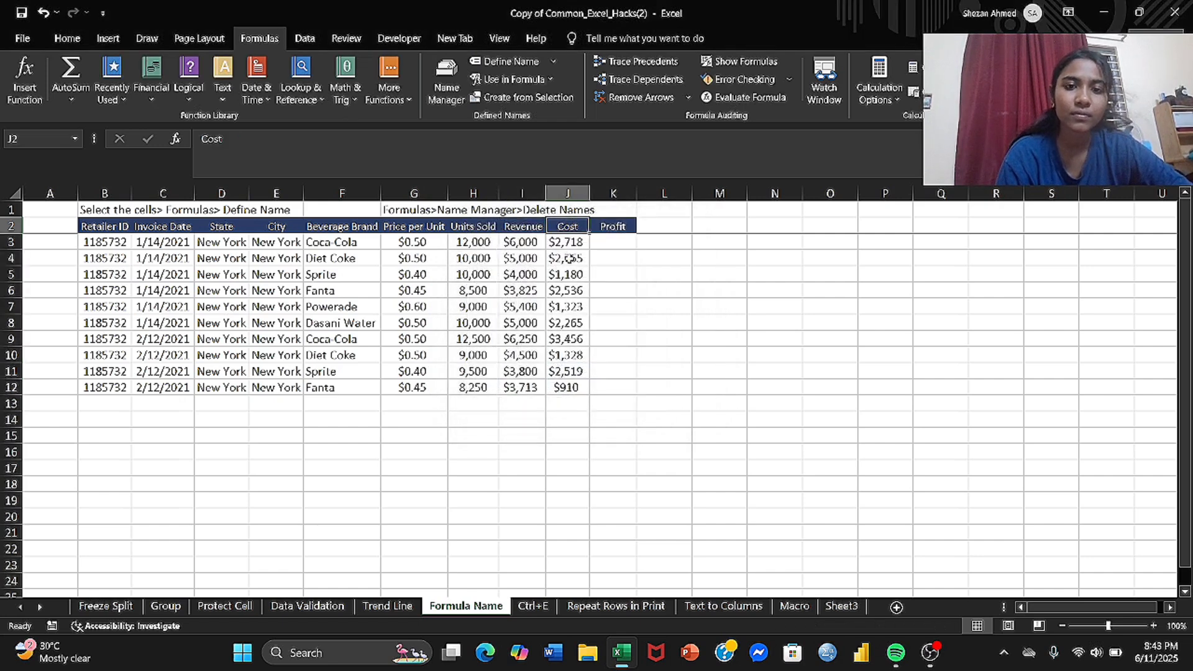
{"action": "left_click", "coordinate": [569, 389], "text": "shift"}
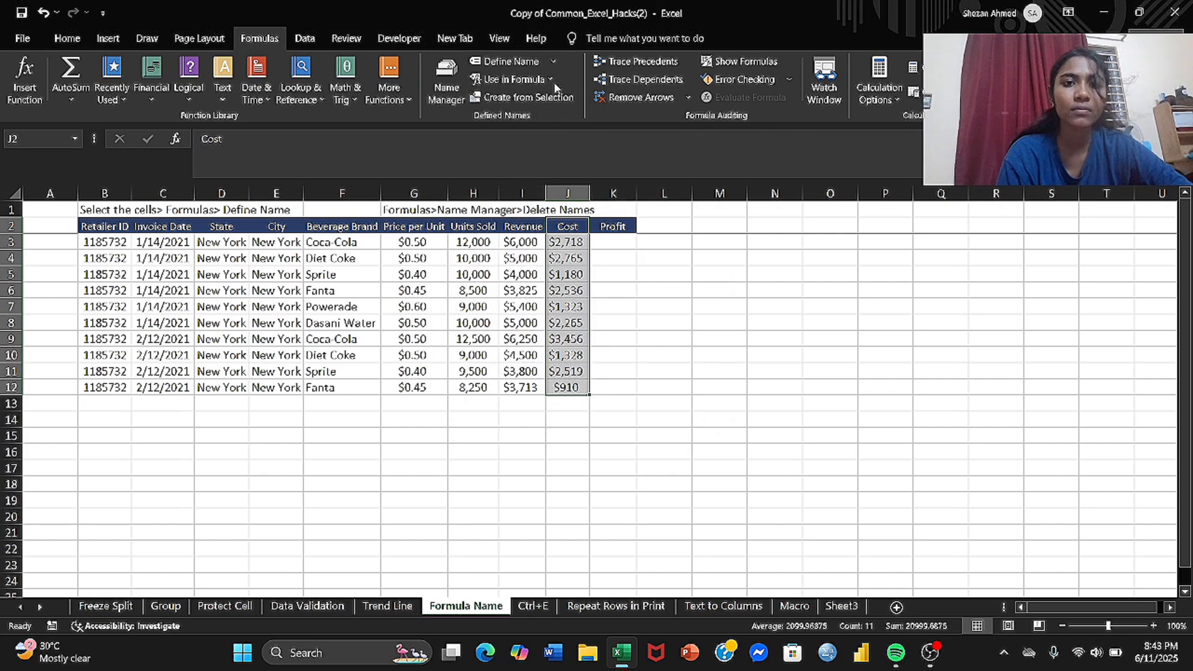
{"action": "left_click", "coordinate": [552, 61]}
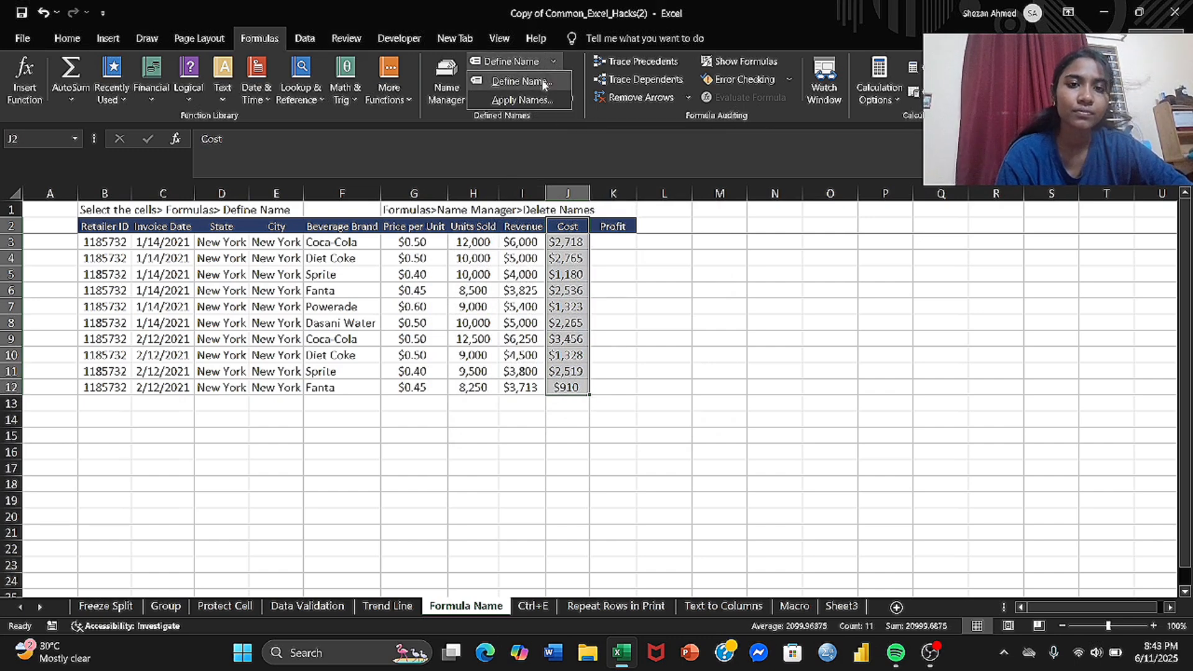
{"action": "left_click", "coordinate": [543, 82]}
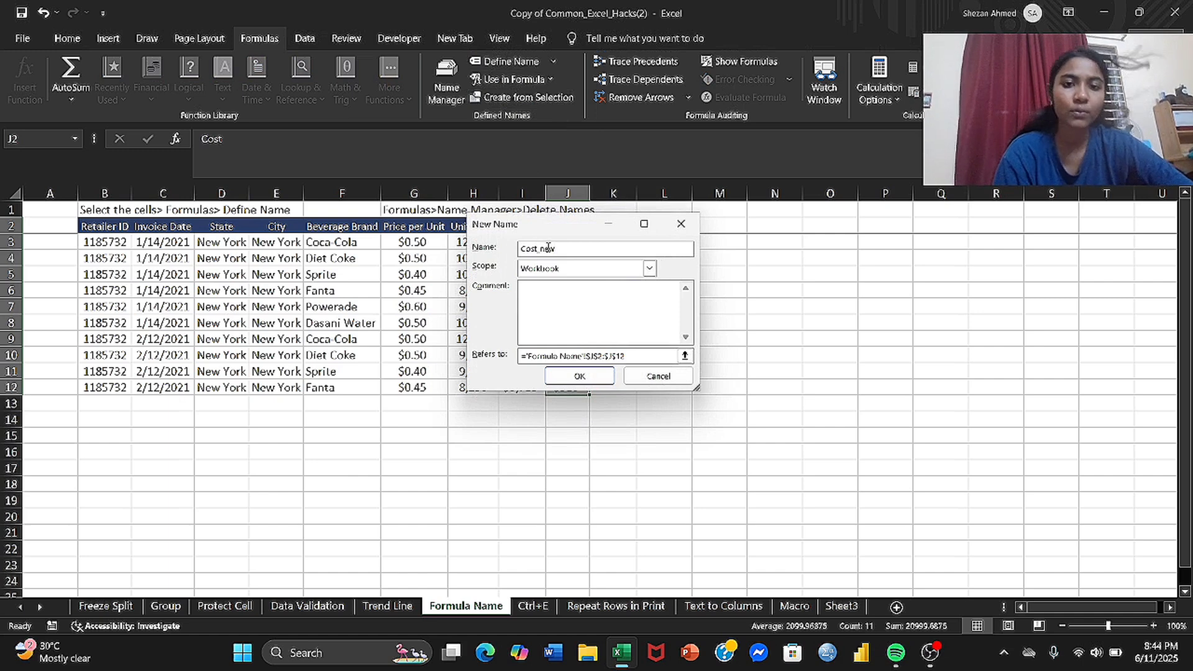
{"action": "left_click", "coordinate": [595, 380]}
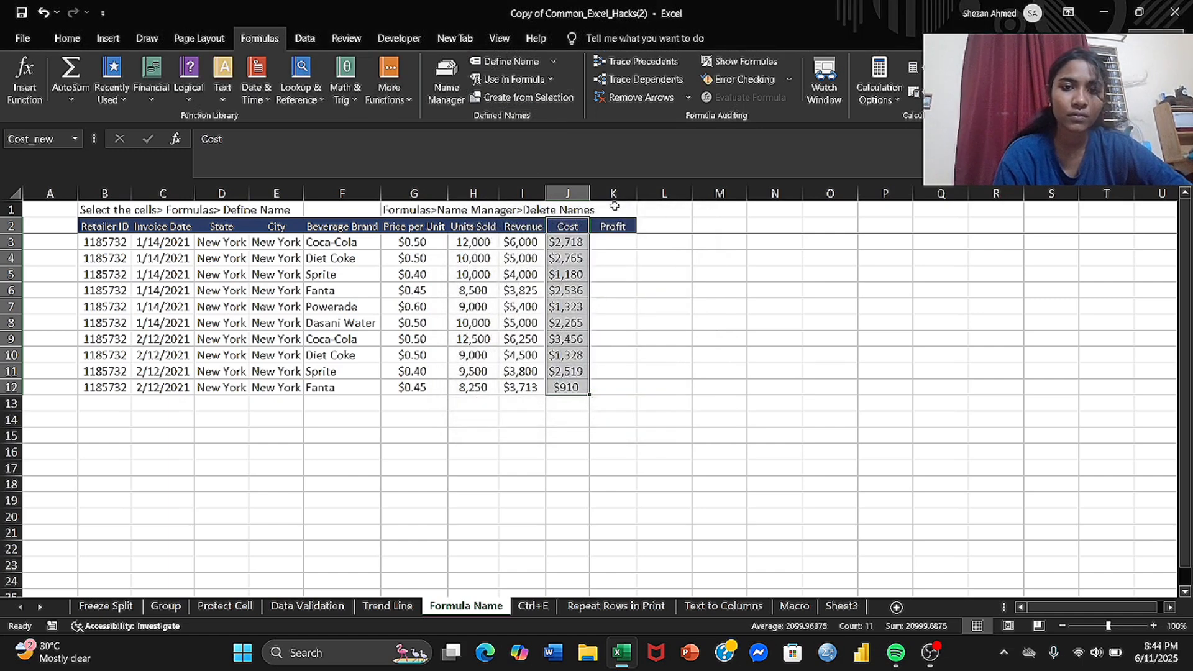
Step: Calculate Profit in K3 with the formula =I3-J3 and fill it down to K14
{"action": "left_click", "coordinate": [613, 246]}
{"action": "type", "text": "="}
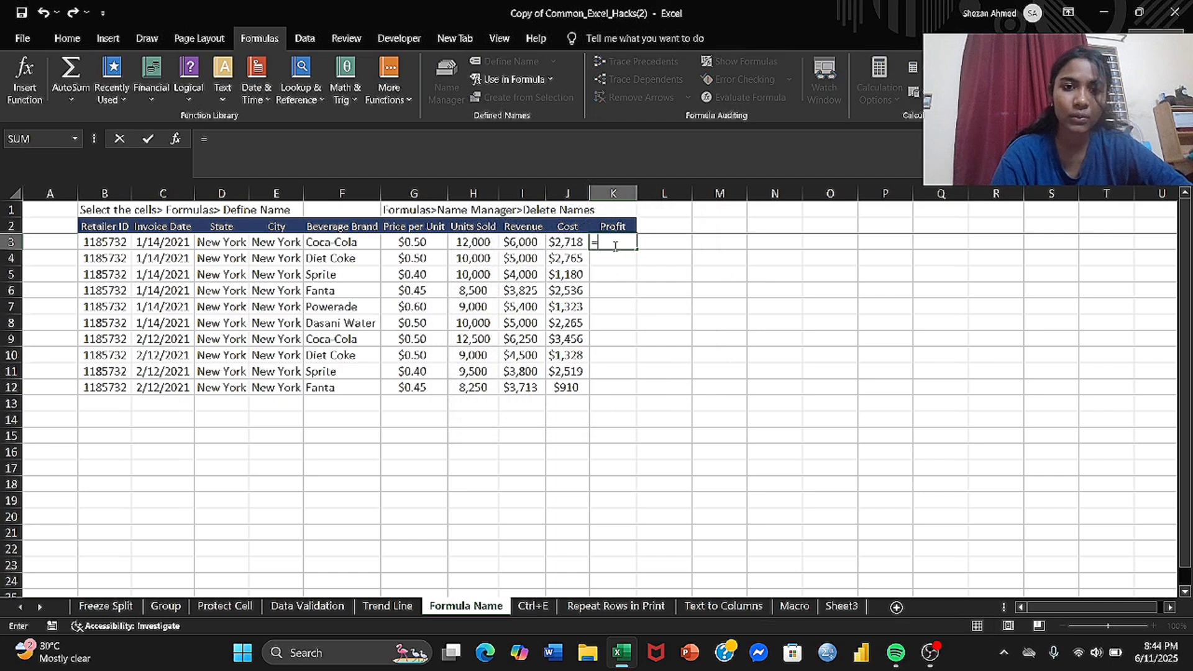
{"action": "left_click", "coordinate": [520, 239]}
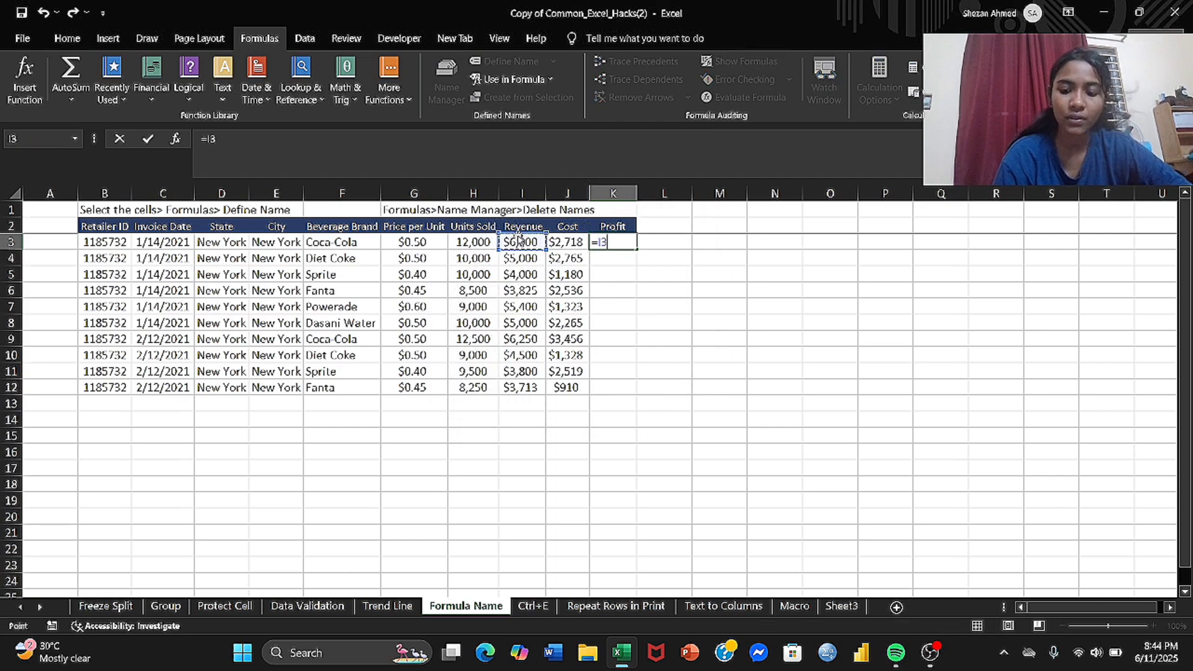
{"action": "type", "text": "-"}
{"action": "left_click", "coordinate": [566, 240]}
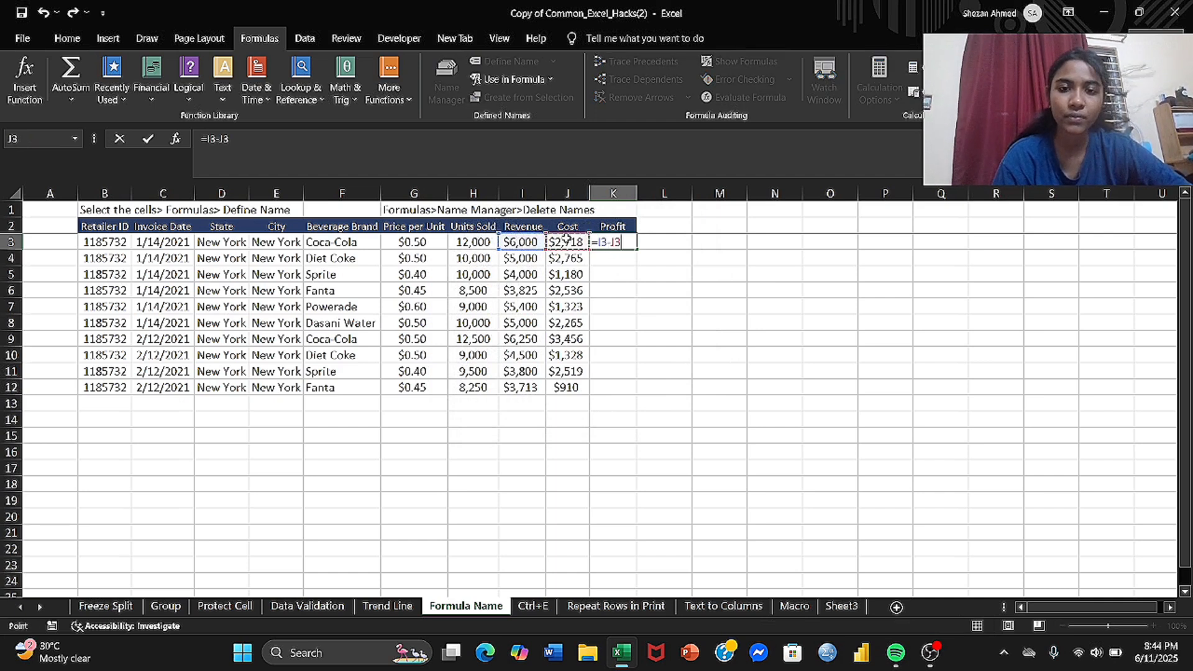
{"action": "key", "text": "Return"}
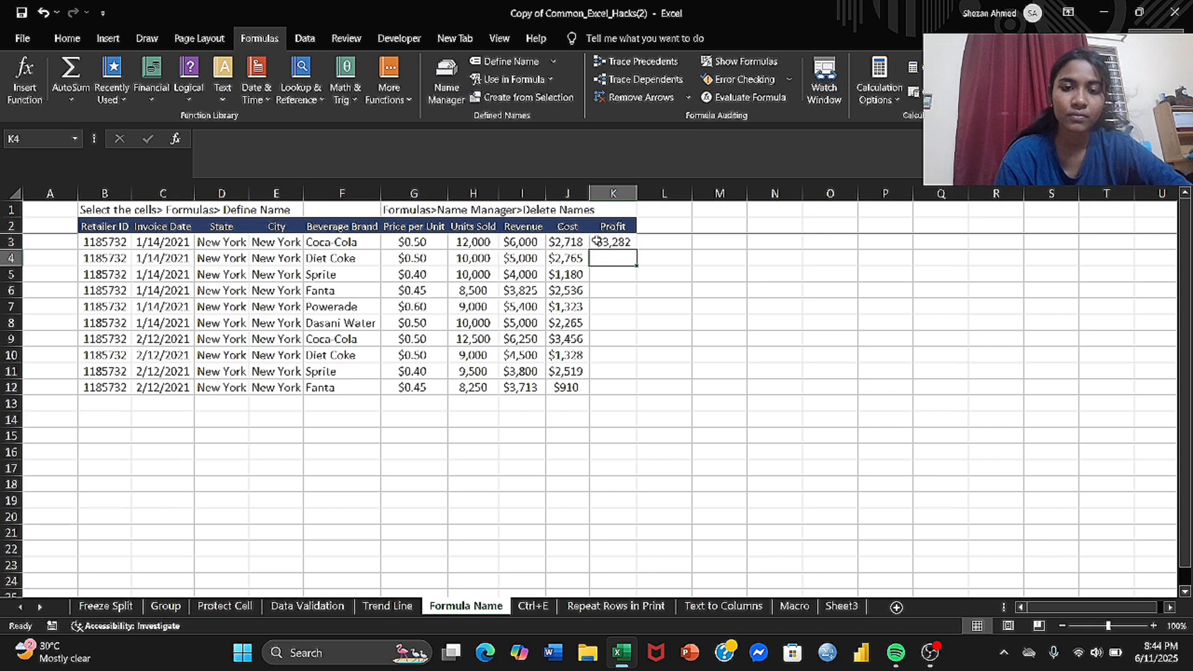
{"action": "left_click_drag", "start_coordinate": [599, 242], "coordinate": [628, 422]}
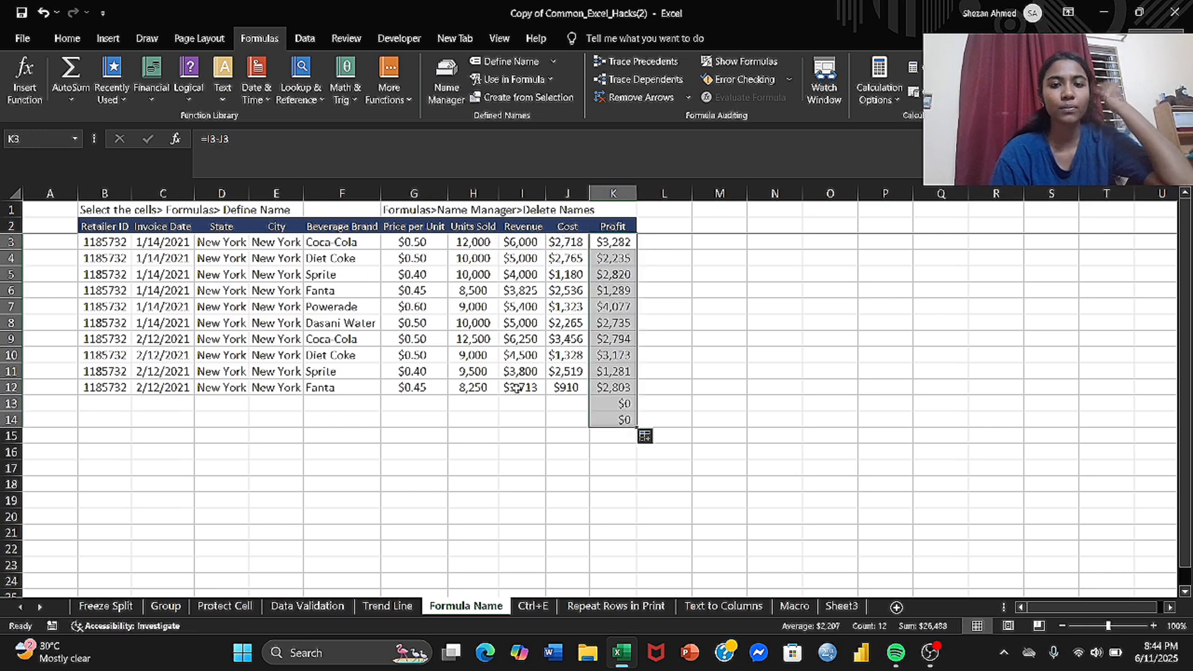
Step: Clear the instruction text in row 1 of the Ctrl+E sheet
{"action": "left_click", "coordinate": [536, 605]}
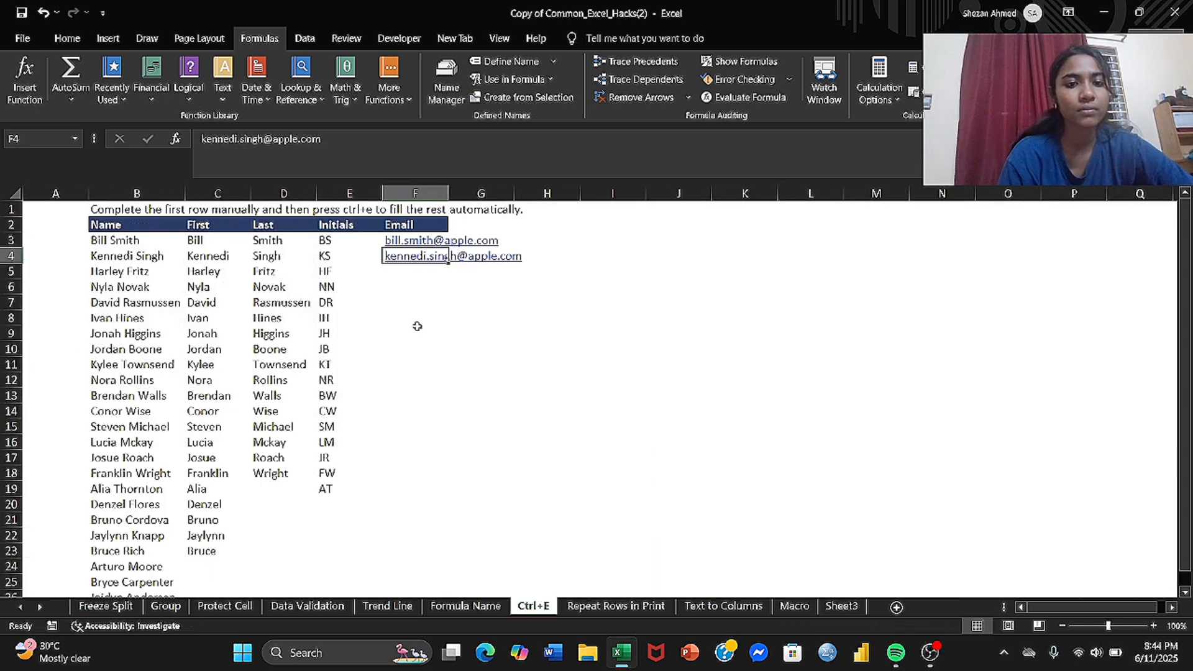
{"action": "left_click", "coordinate": [401, 276]}
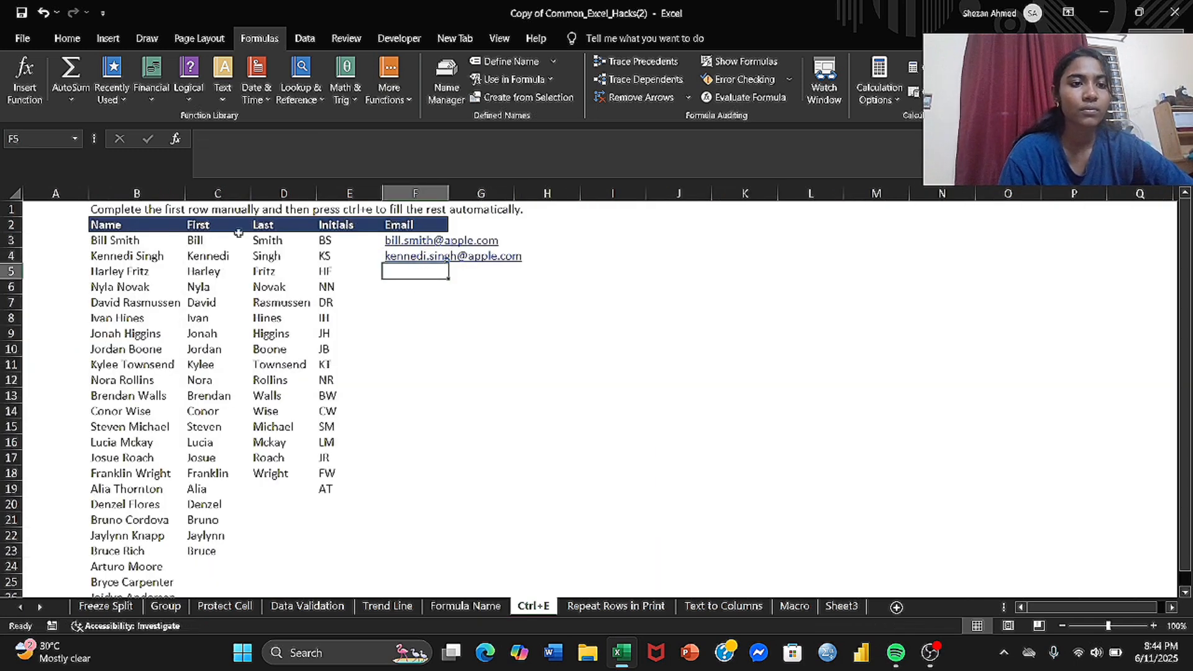
{"action": "left_click", "coordinate": [115, 207]}
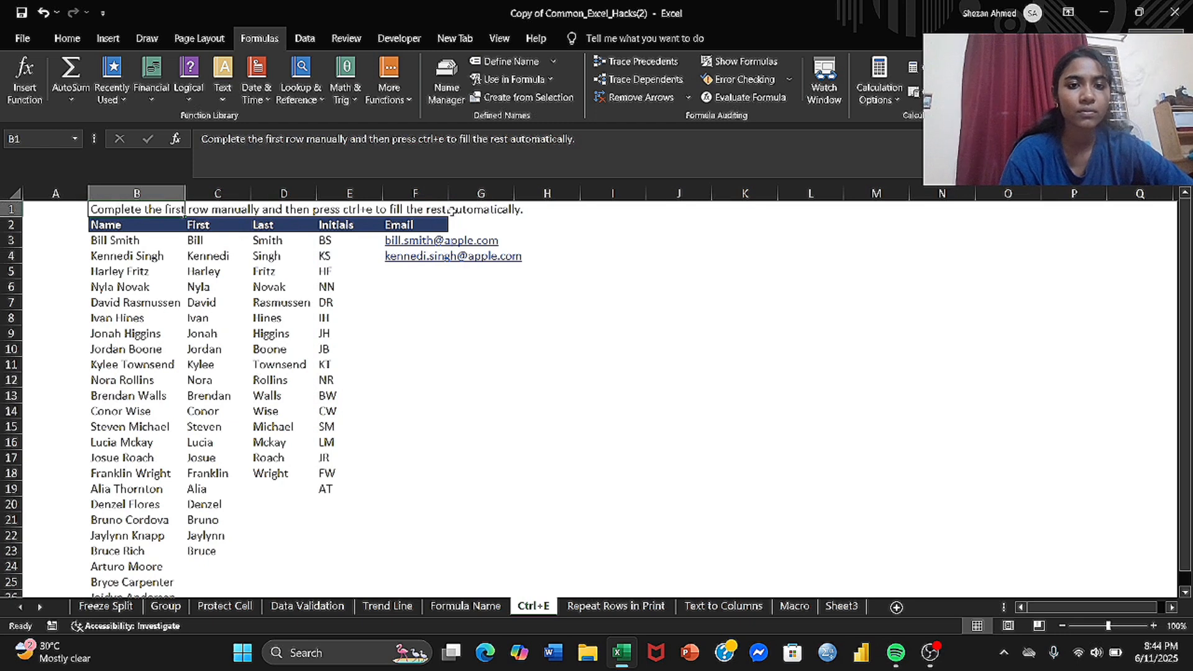
{"action": "left_click_drag", "start_coordinate": [114, 208], "coordinate": [475, 213]}
{"action": "key", "text": "BackSpace"}
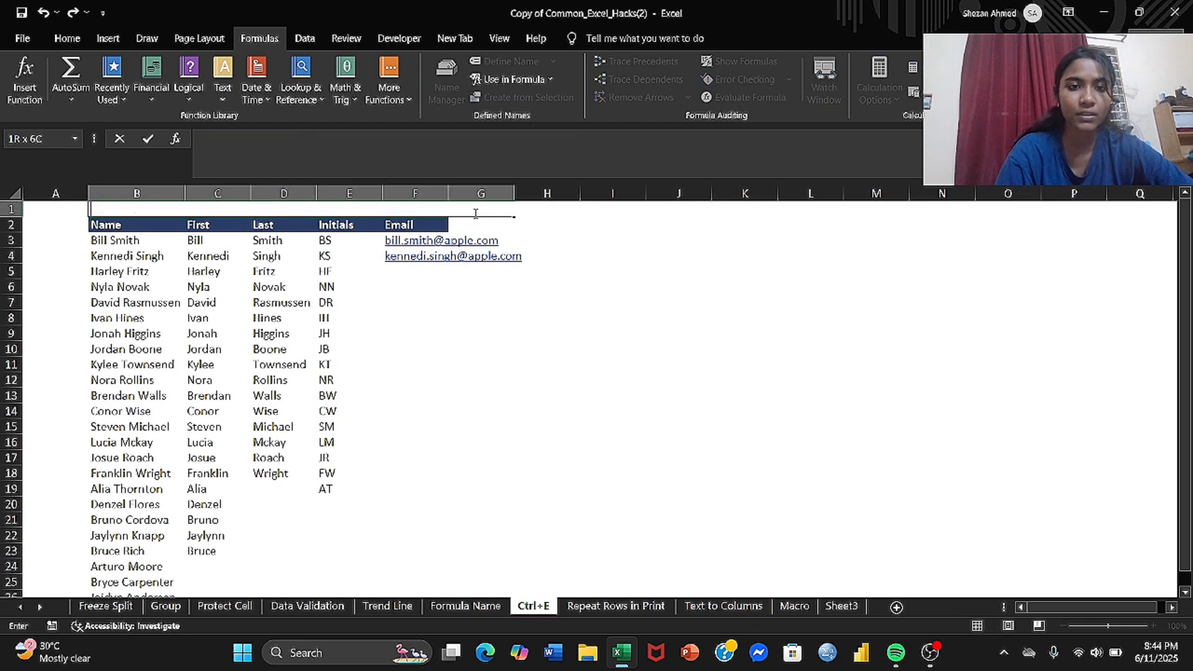
Step: Try Flash Fill on the rest of the Email column from F5, and undo the fill
{"action": "left_click", "coordinate": [395, 269]}
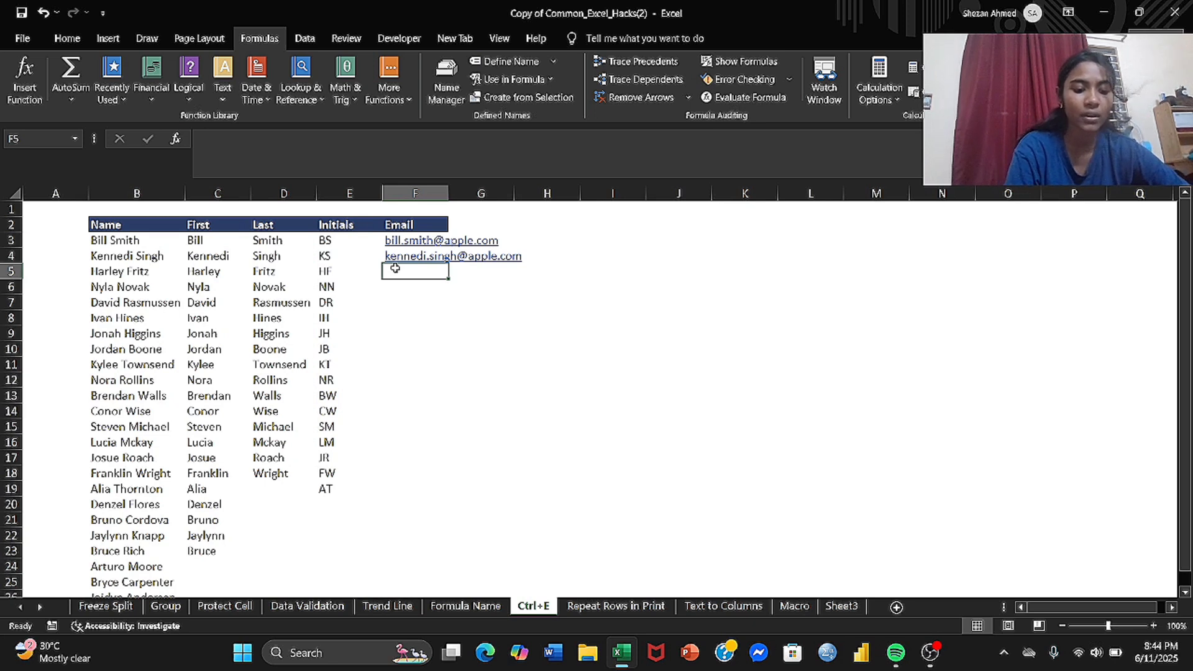
{"action": "key", "text": "ctrl+e"}
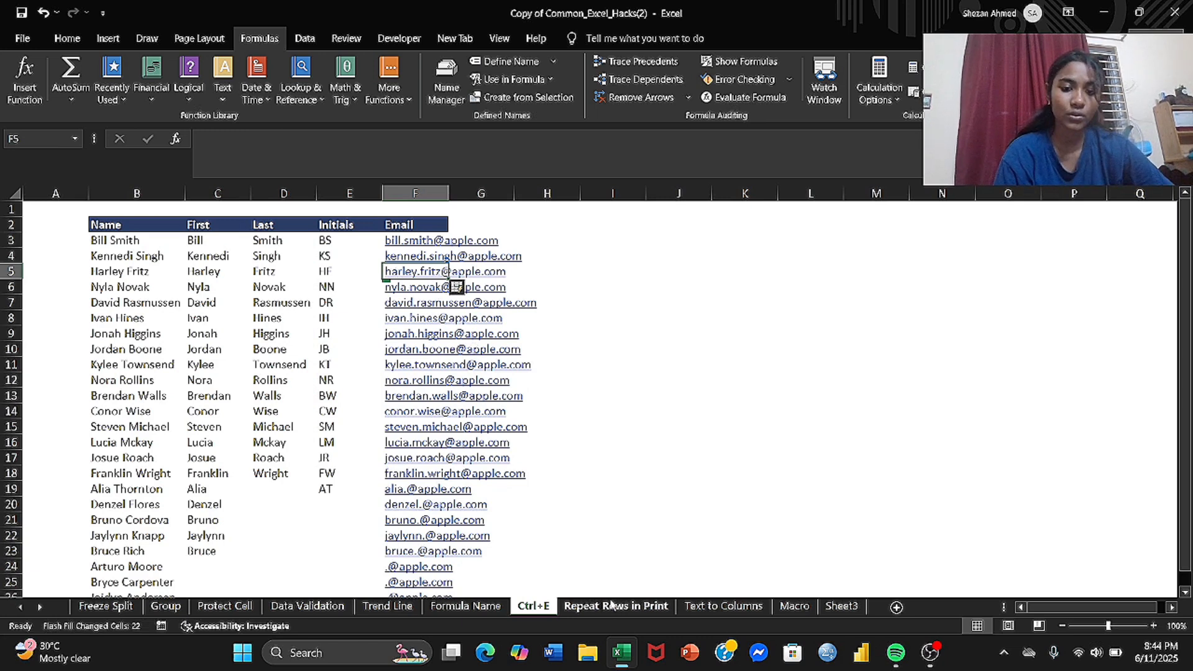
{"action": "left_click", "coordinate": [613, 606]}
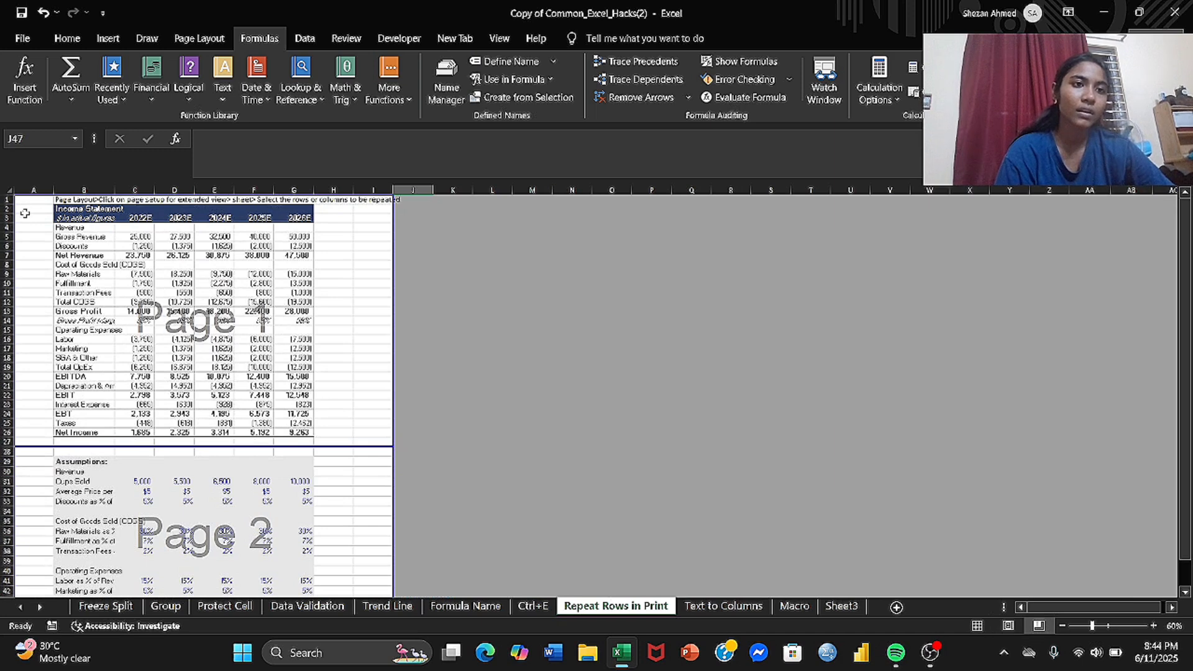
{"action": "left_click", "coordinate": [39, 17]}
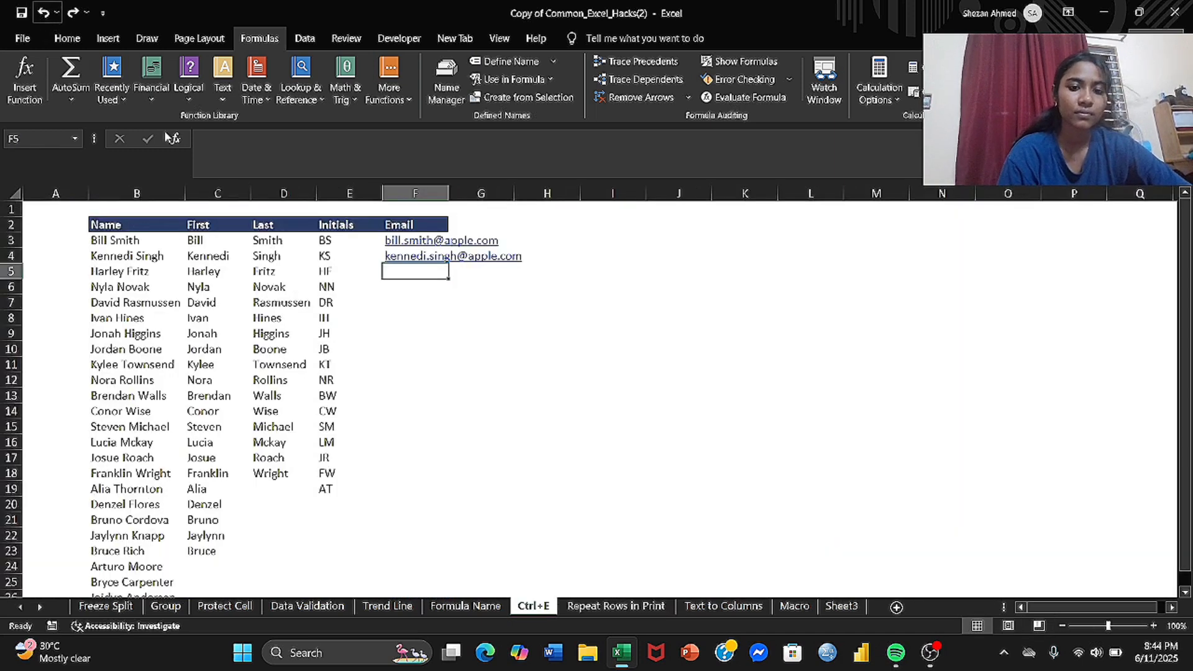
Step: Examine how the Repeat Rows in Print sheet is divided into printed pages in Page Break Preview
{"action": "left_click", "coordinate": [615, 594]}
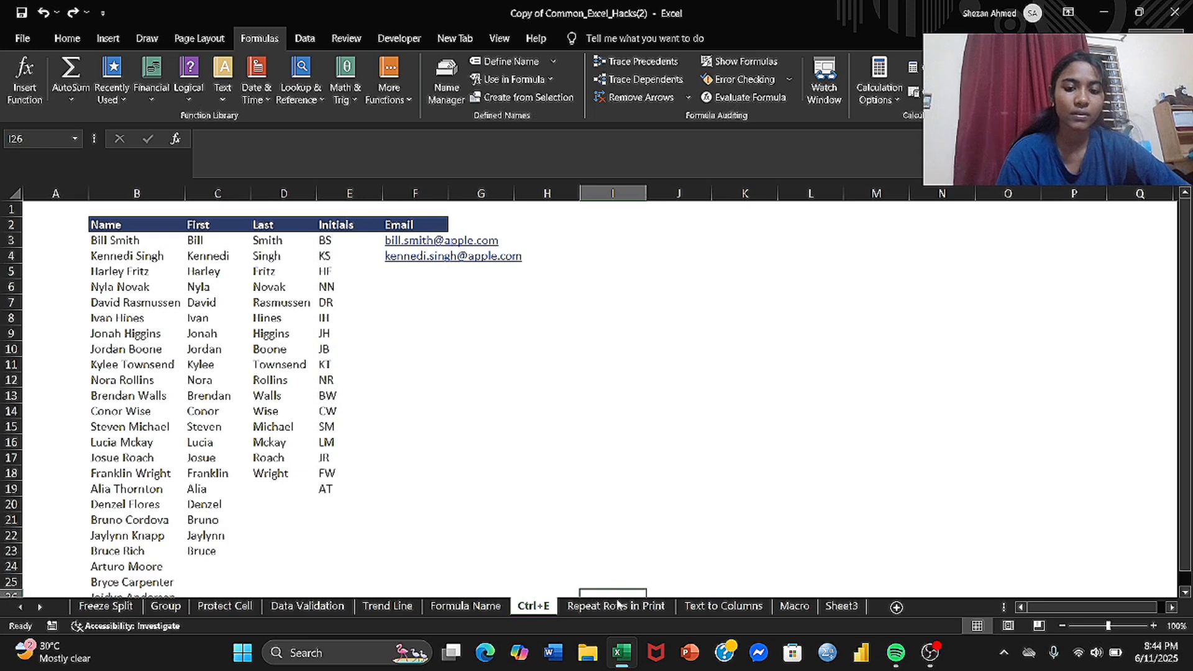
{"action": "left_click", "coordinate": [616, 606]}
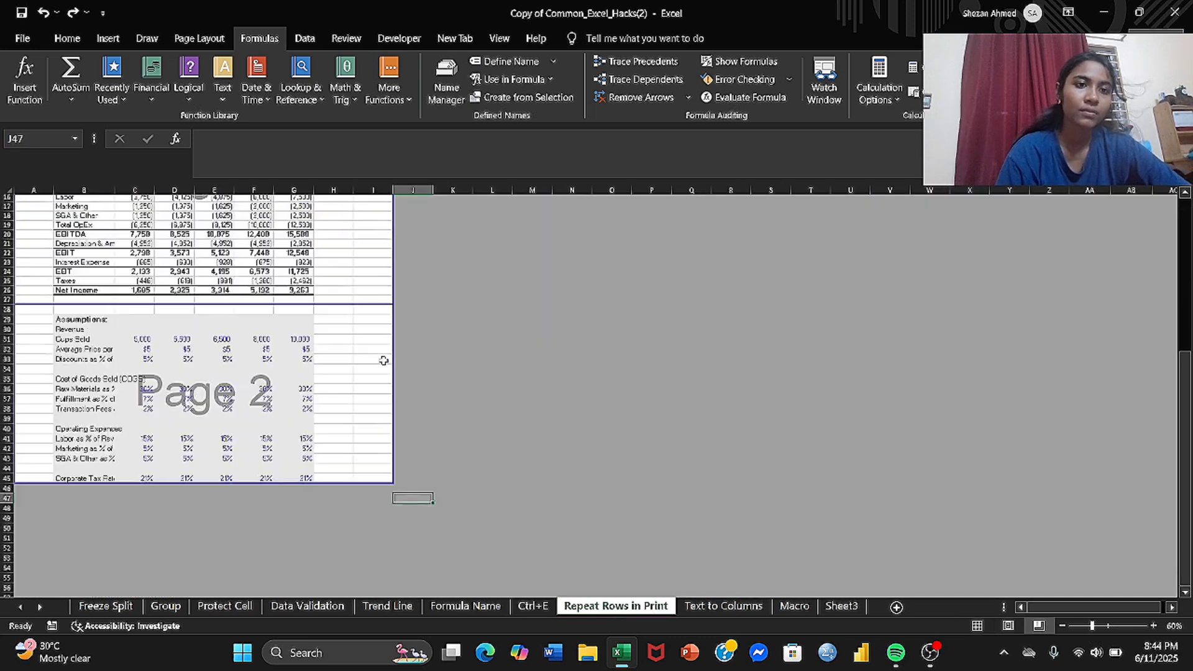
{"action": "scroll", "coordinate": [384, 360], "scroll_direction": "up", "scroll_amount": 5}
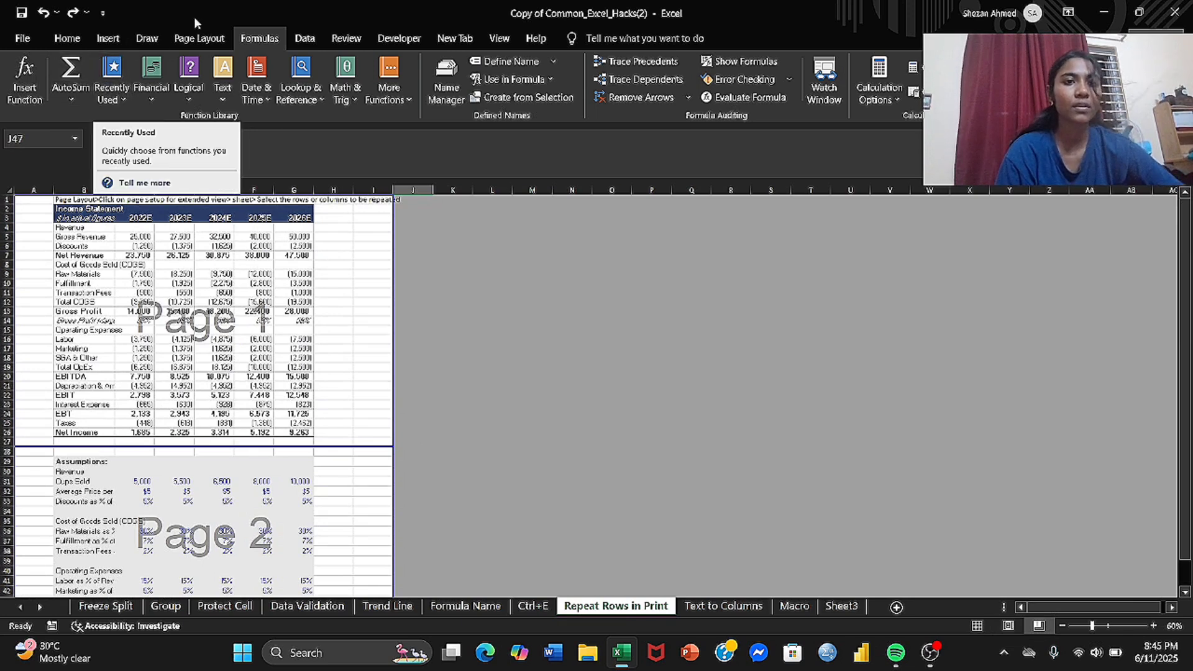
{"action": "left_click", "coordinate": [501, 38]}
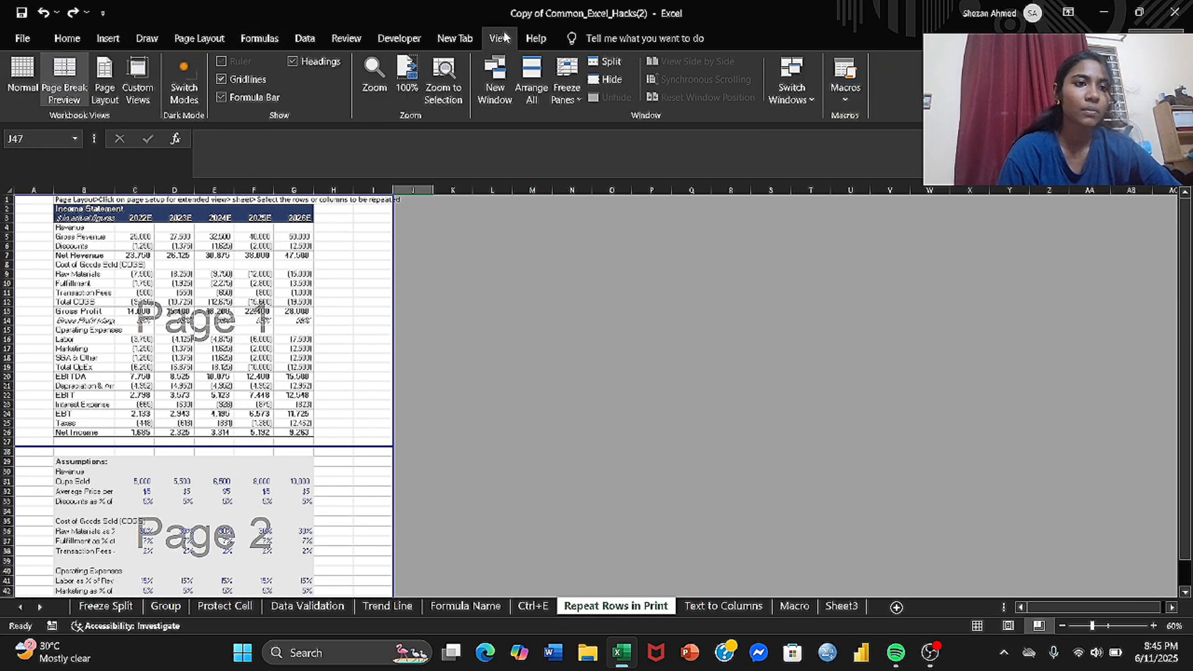
{"action": "left_click", "coordinate": [57, 69]}
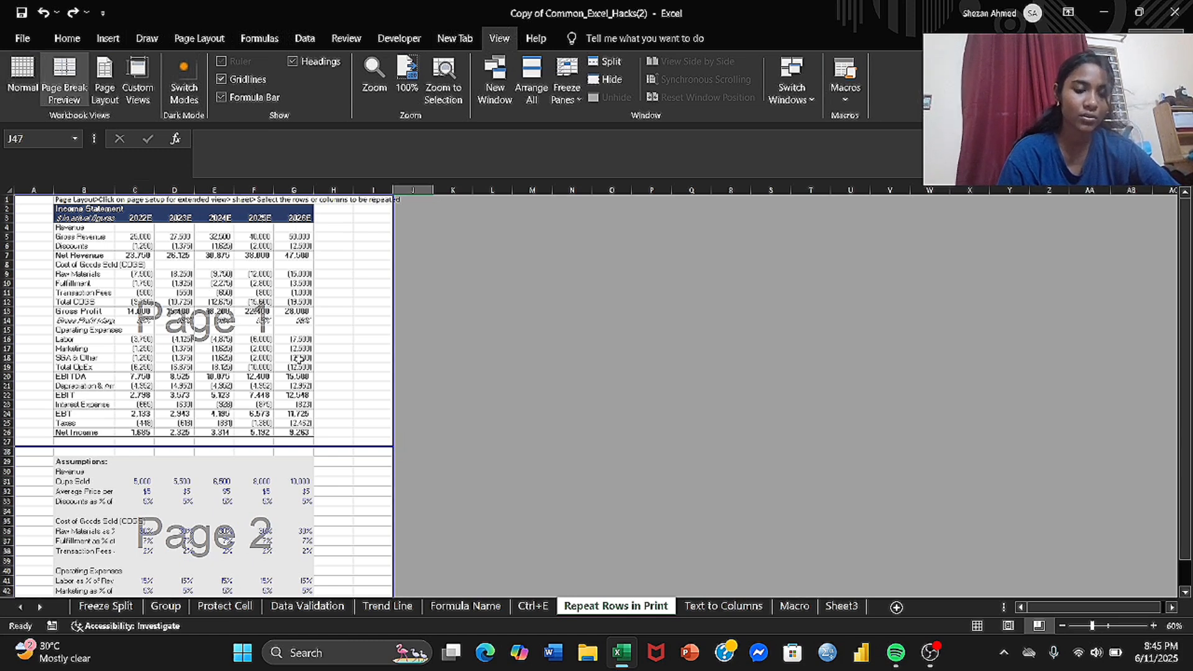
{"action": "scroll", "coordinate": [362, 459], "scroll_direction": "down", "scroll_amount": 3}
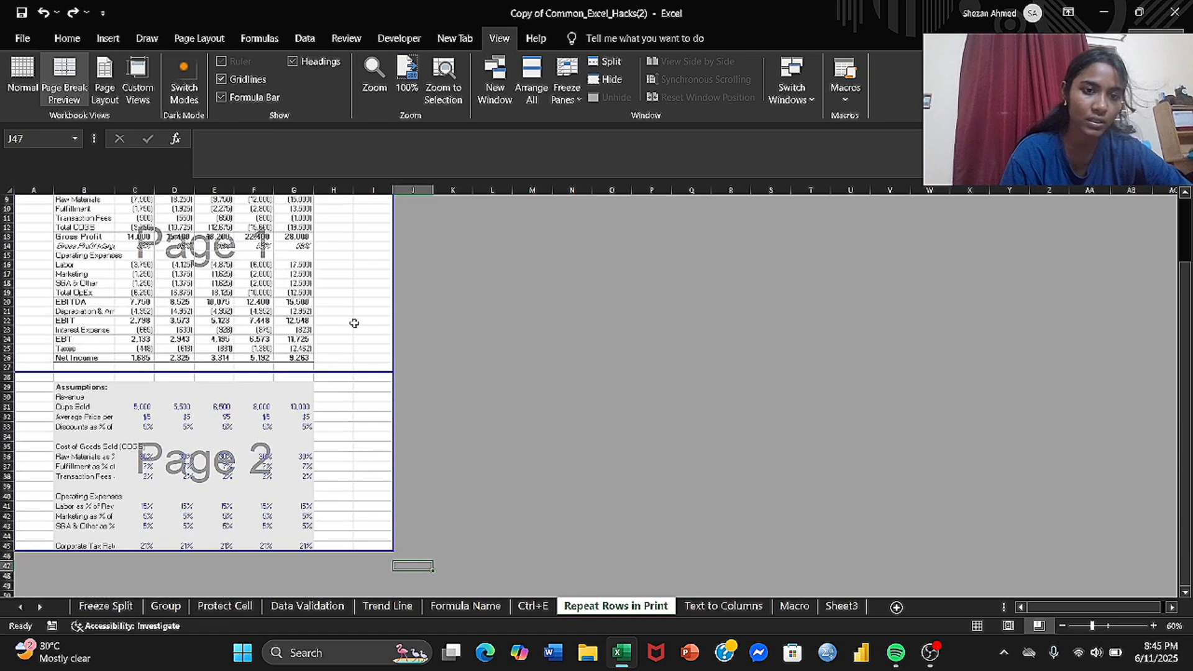
Step: Set rows 2 to 3 ($2:$3) of the Repeat Rows in Print sheet to repeat at the top of printed pages and open the print preview
{"action": "scroll", "coordinate": [355, 323], "scroll_direction": "up", "scroll_amount": 3}
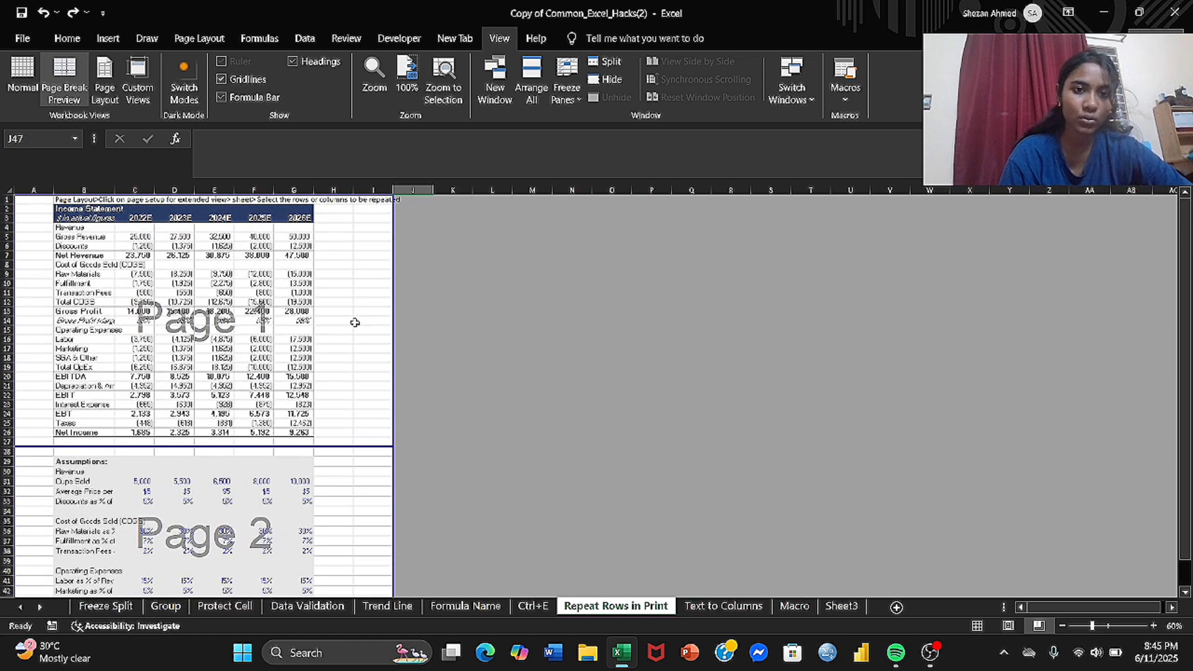
{"action": "left_click_drag", "start_coordinate": [393, 247], "coordinate": [407, 247]}
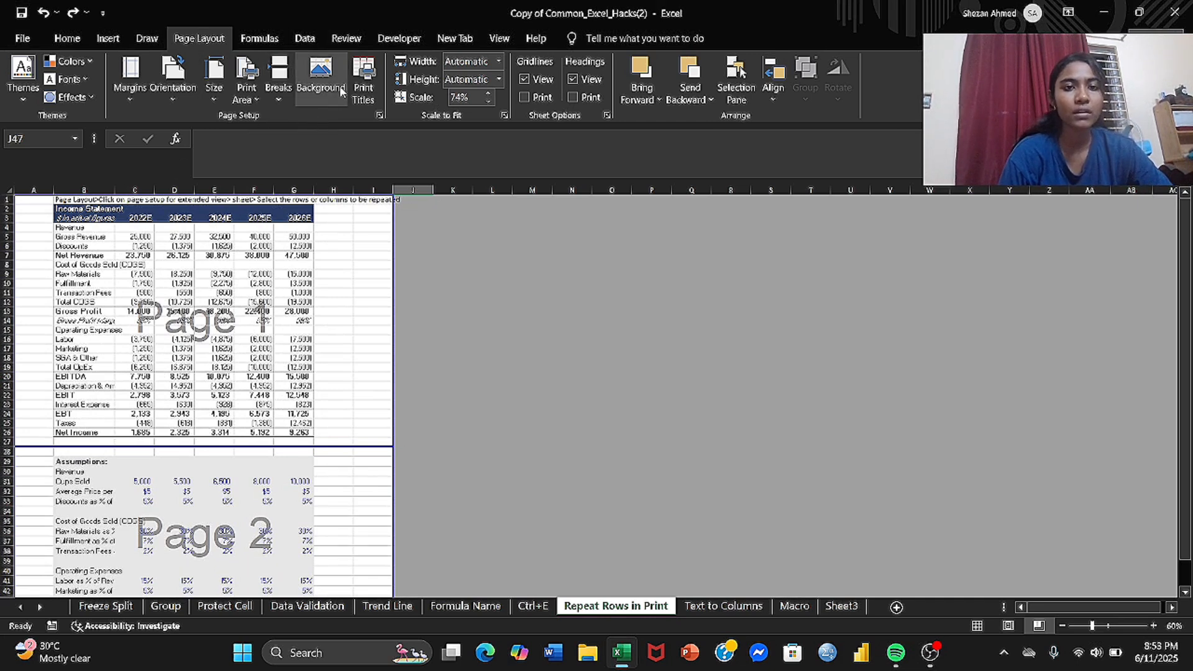
{"action": "left_click", "coordinate": [364, 79]}
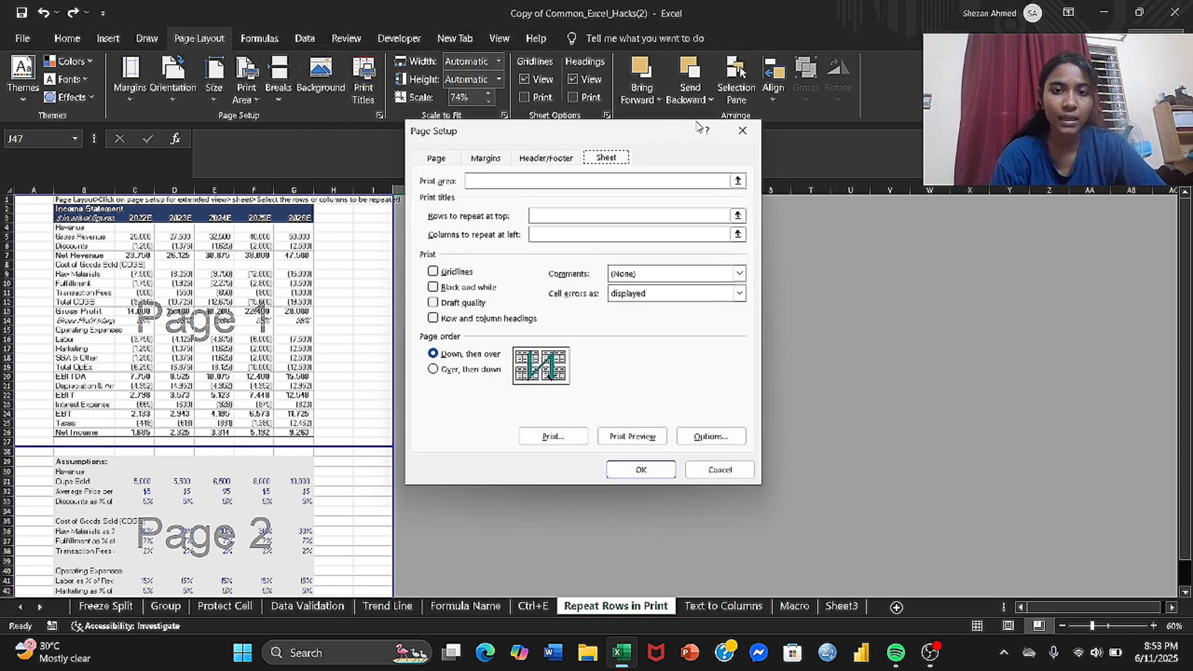
{"action": "left_click", "coordinate": [738, 216]}
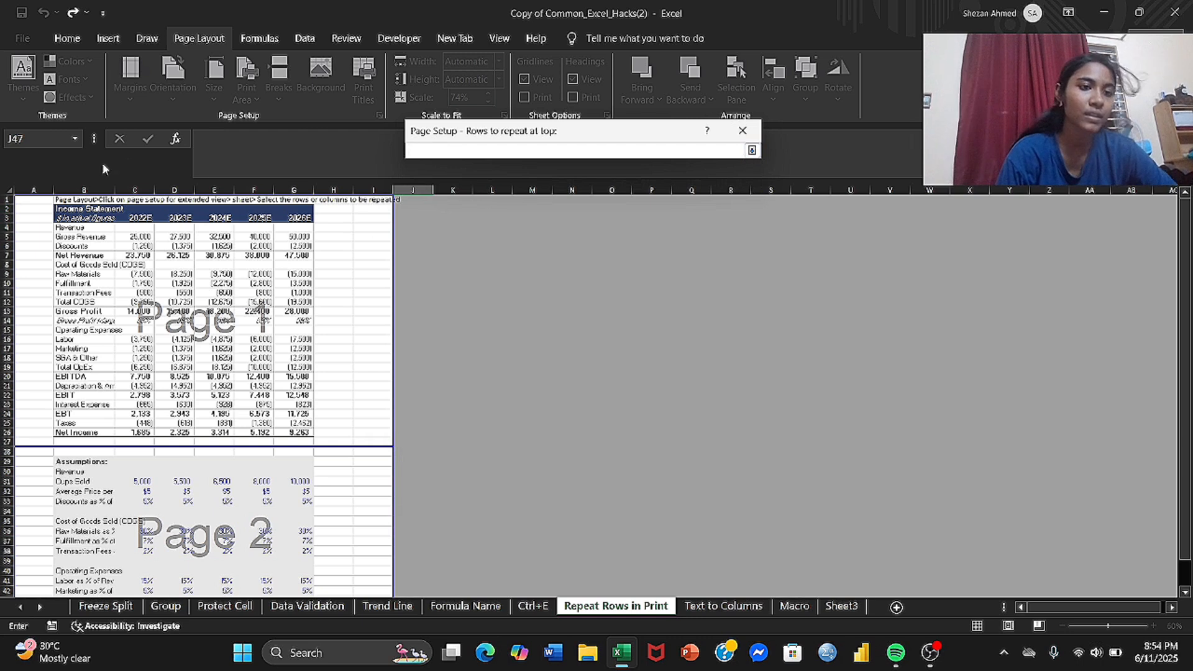
{"action": "left_click", "coordinate": [69, 208]}
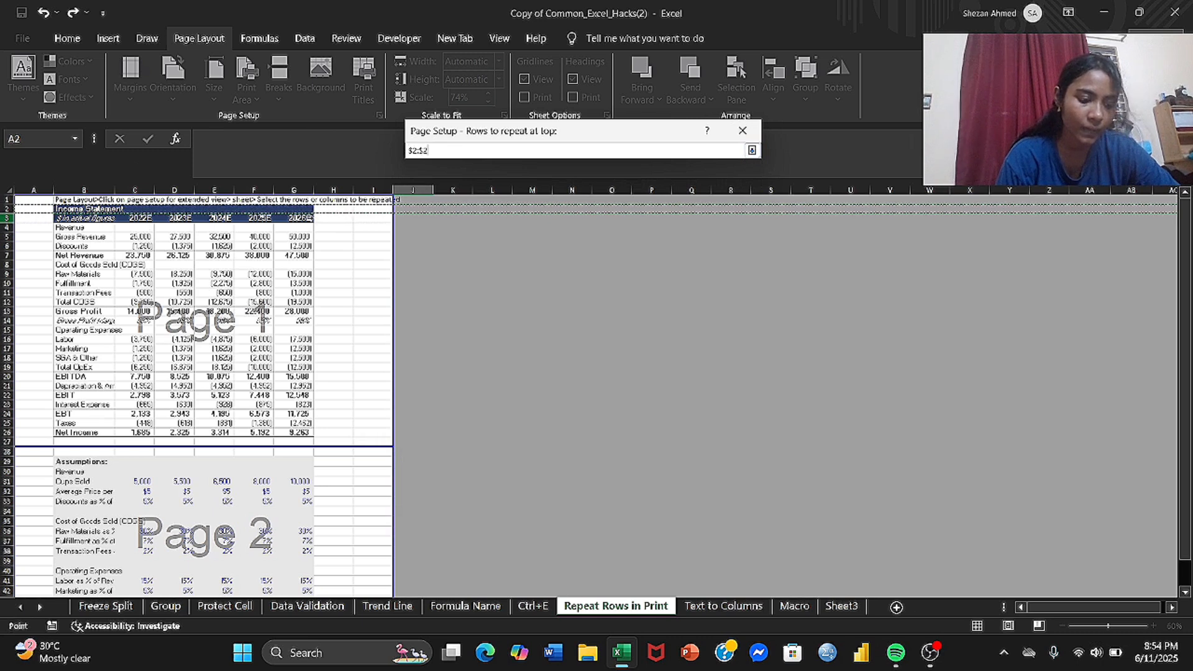
{"action": "key", "text": "shift+Down"}
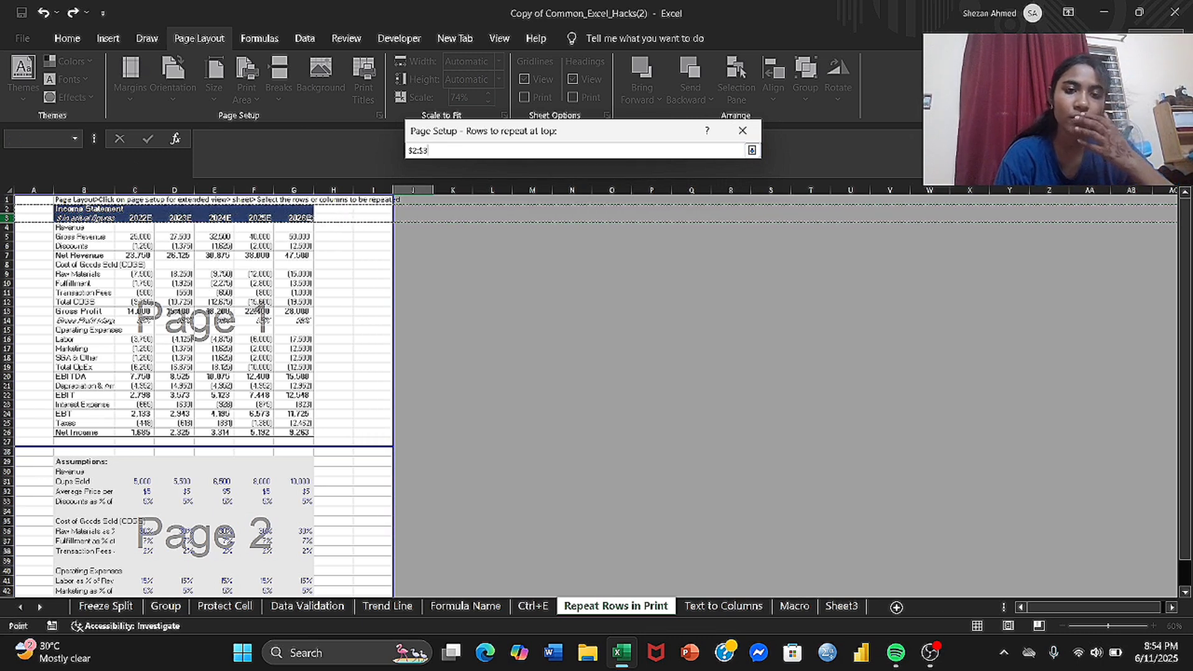
{"action": "left_click", "coordinate": [752, 150]}
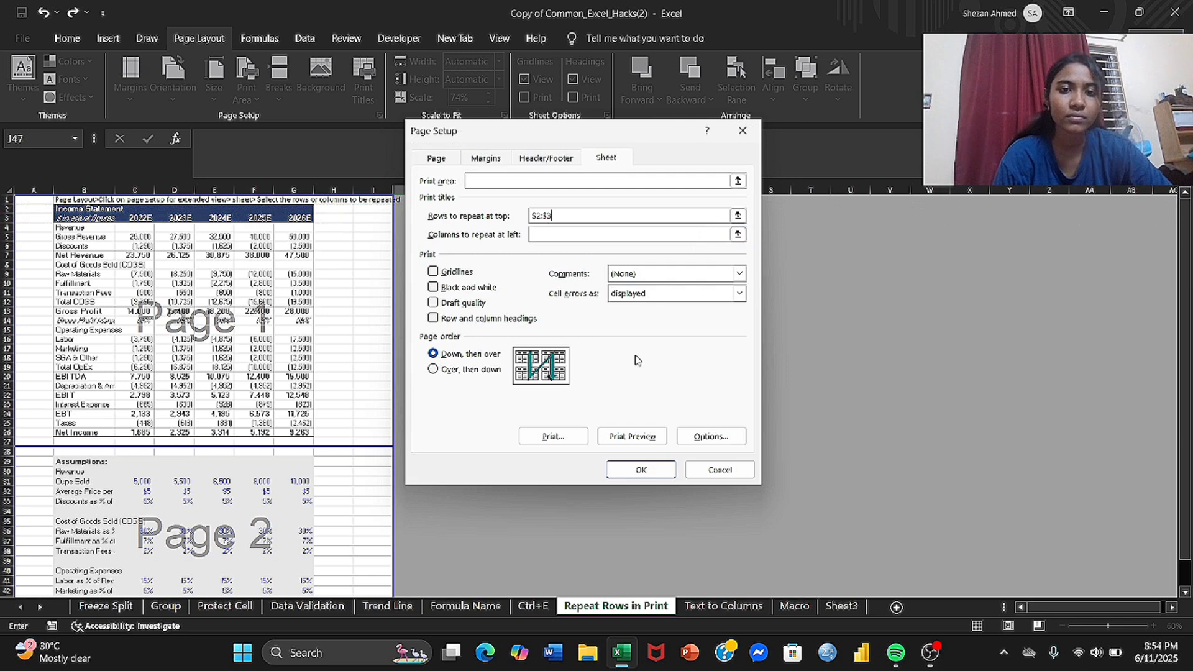
{"action": "left_click", "coordinate": [633, 436]}
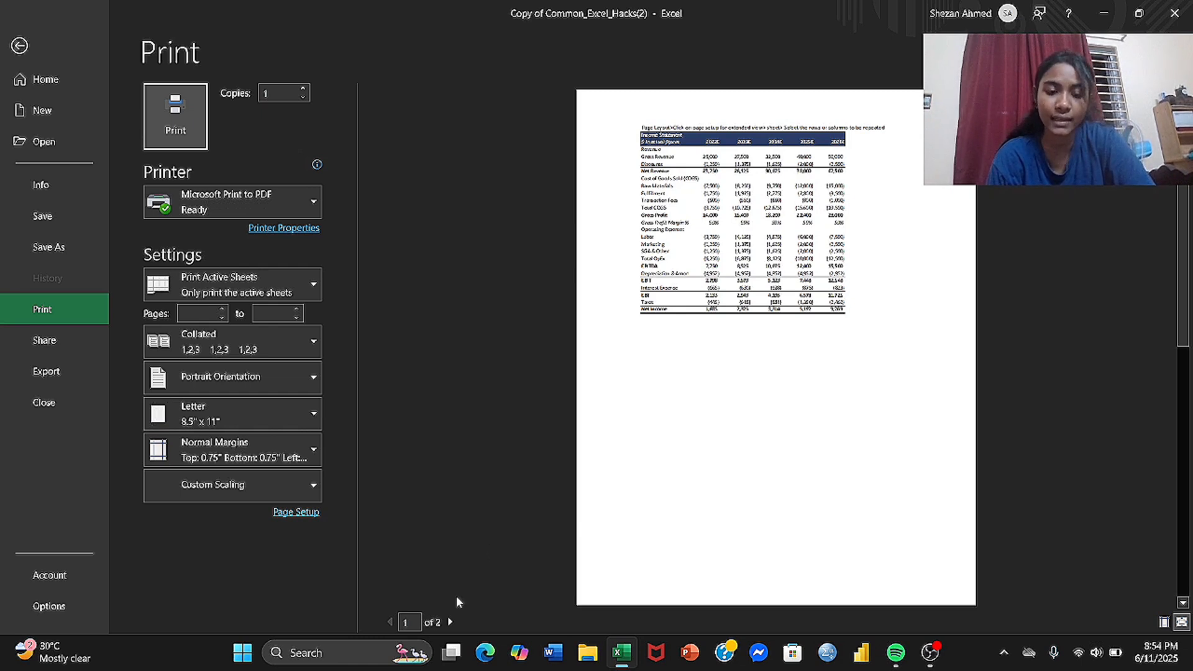
Step: Check the repeated header rows on both pages of the print preview and return to the worksheet
{"action": "left_click", "coordinate": [450, 623]}
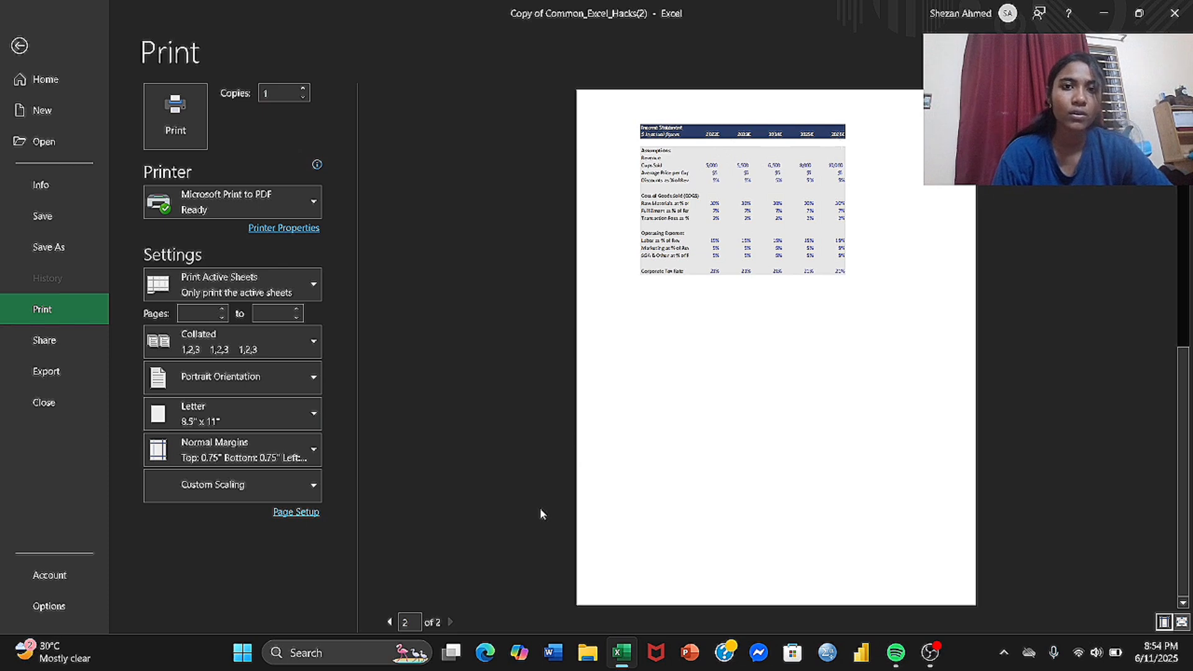
{"action": "left_click", "coordinate": [392, 620]}
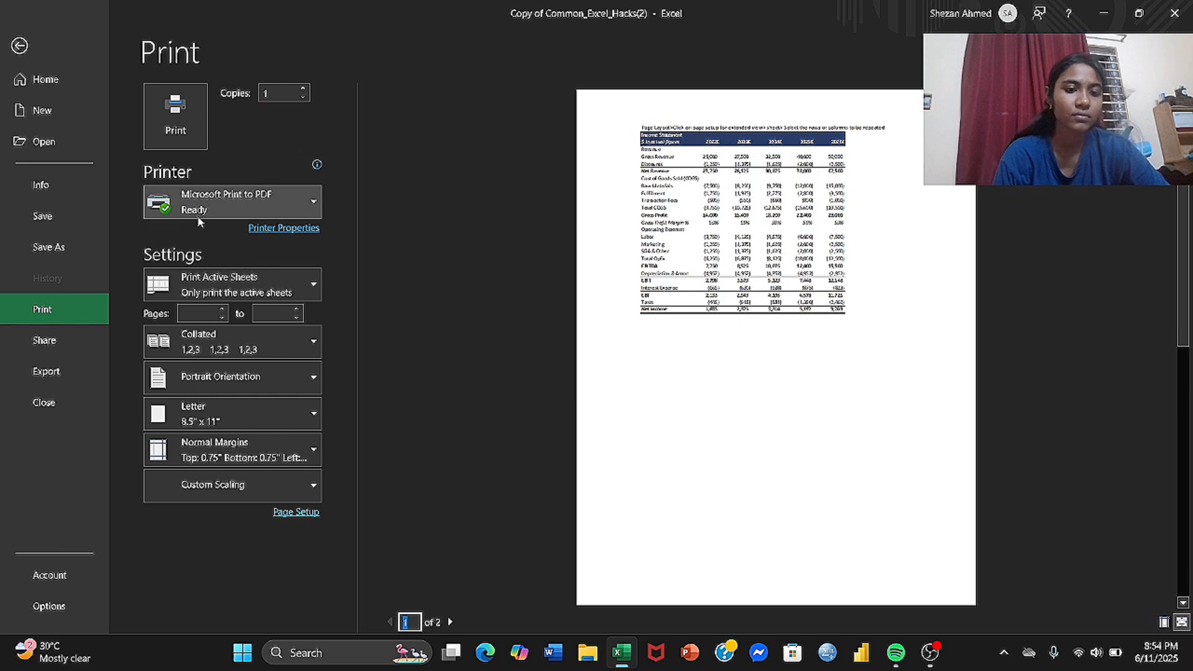
{"action": "left_click", "coordinate": [20, 44]}
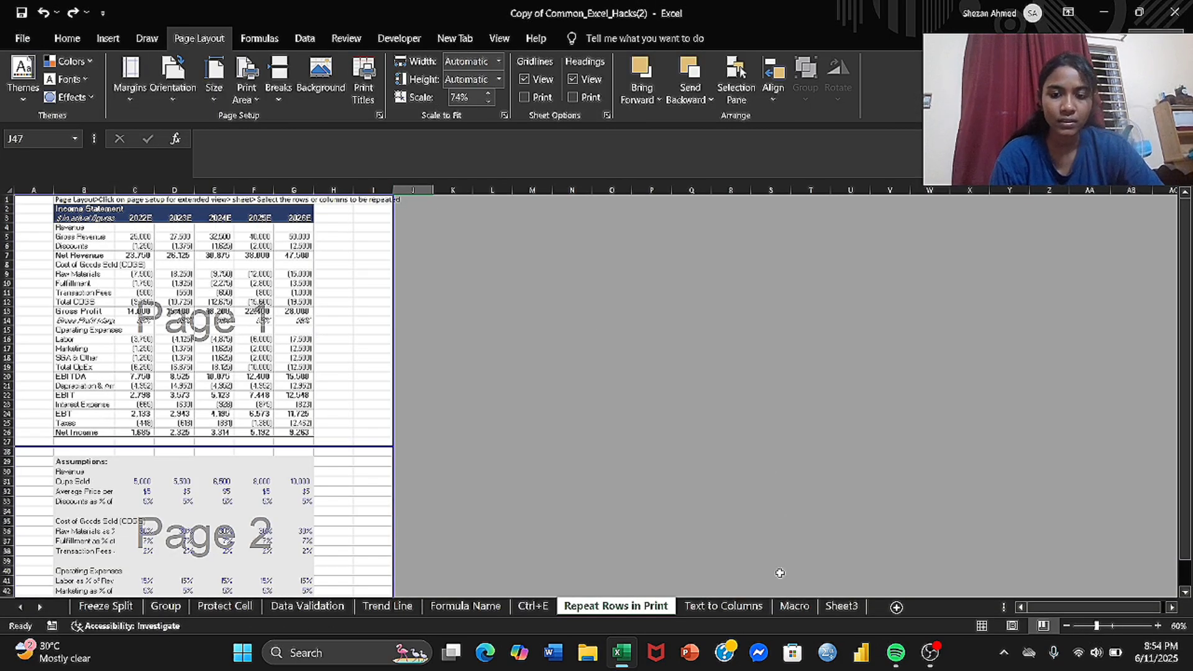
Step: Set up Text to Columns for the raw data in B3:B12 on the Text to Columns sheet, delimited with underscore as the other delimiter
{"action": "left_click", "coordinate": [754, 606]}
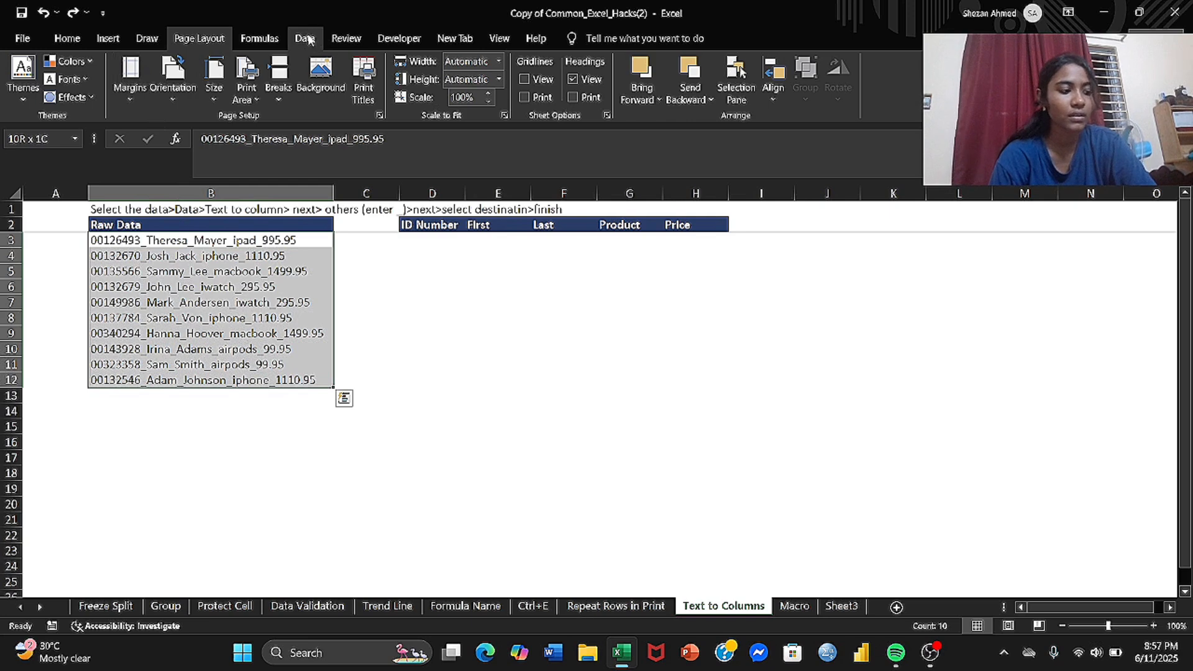
{"action": "left_click", "coordinate": [306, 39]}
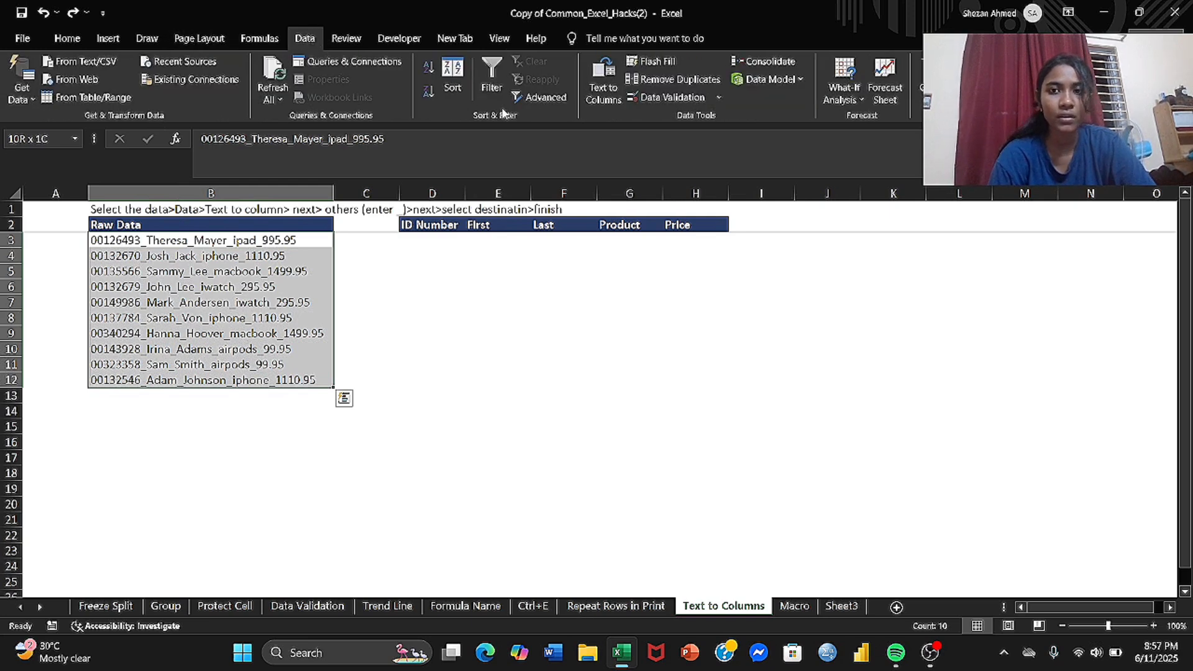
{"action": "left_click", "coordinate": [599, 92]}
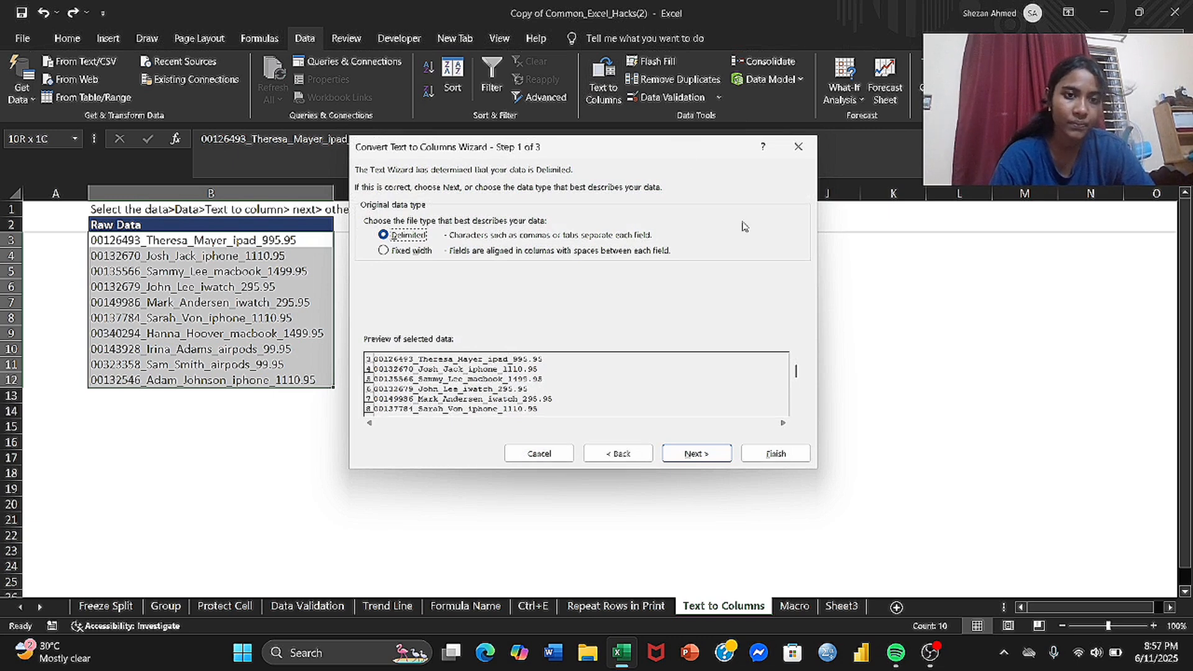
{"action": "left_click", "coordinate": [704, 453]}
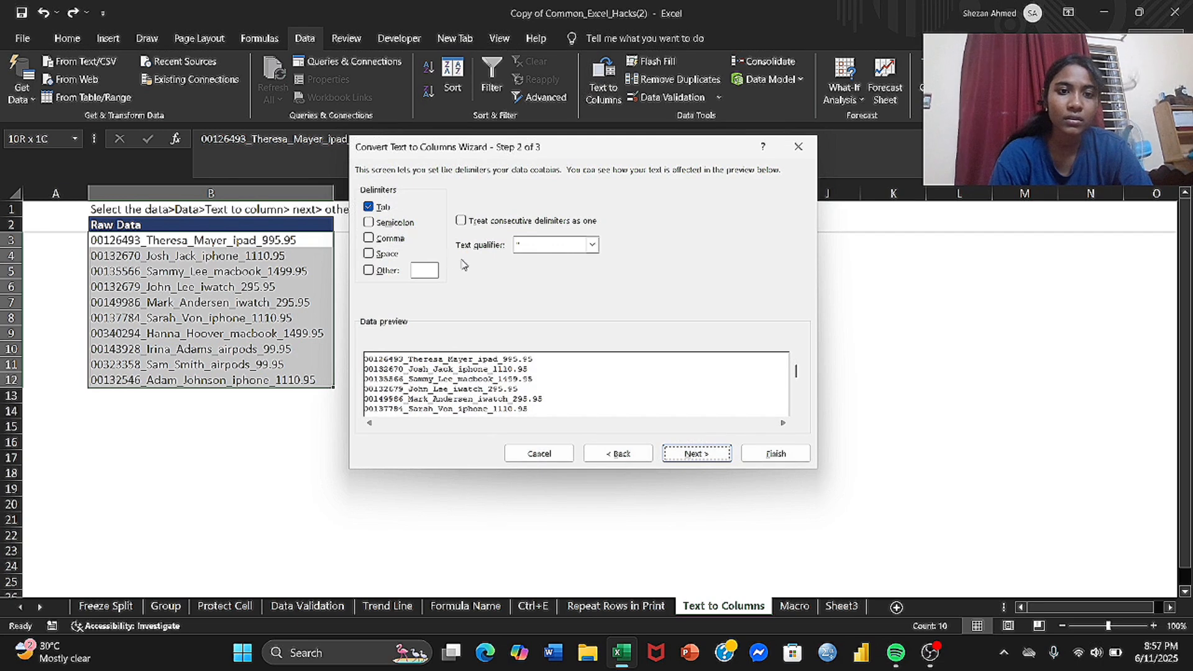
{"action": "left_click", "coordinate": [369, 270]}
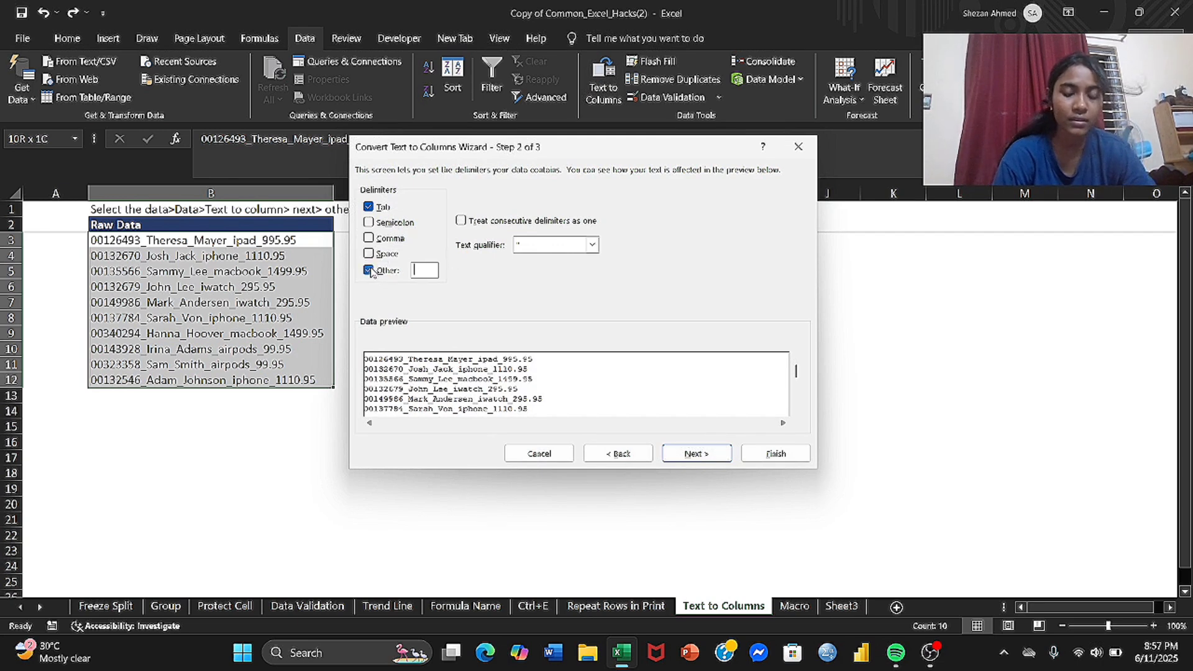
{"action": "type", "text": "_"}
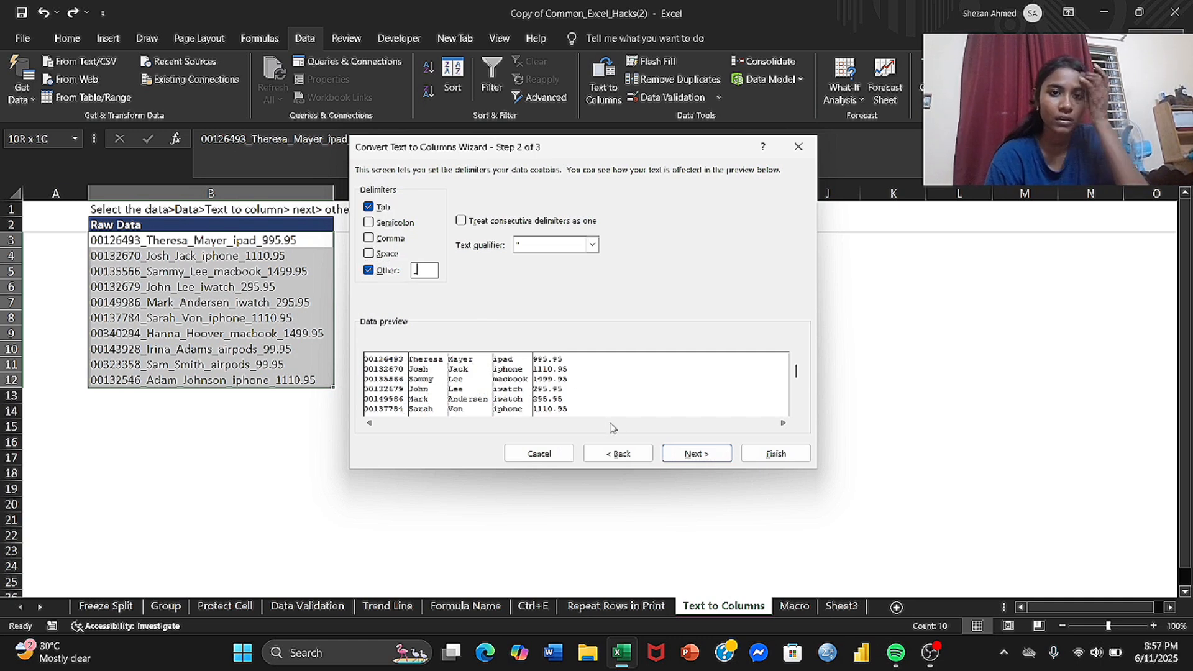
{"action": "left_click", "coordinate": [681, 454]}
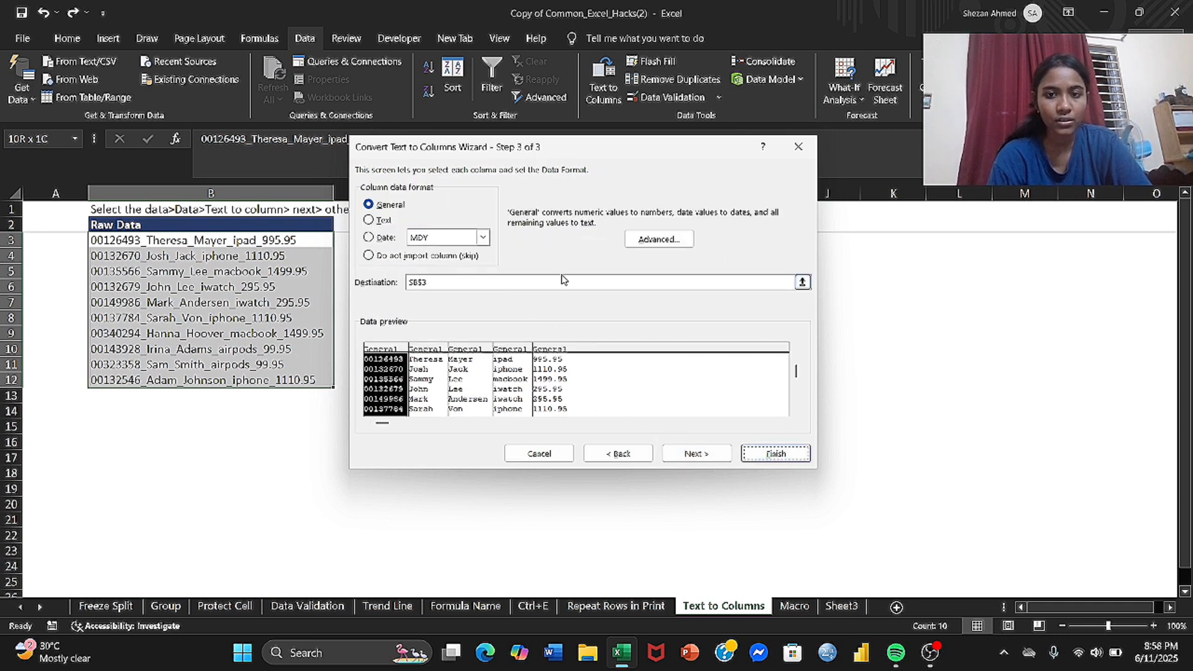
Step: Set the destination of the split columns to cell D3 and finish the text conversion
{"action": "left_click", "coordinate": [802, 283]}
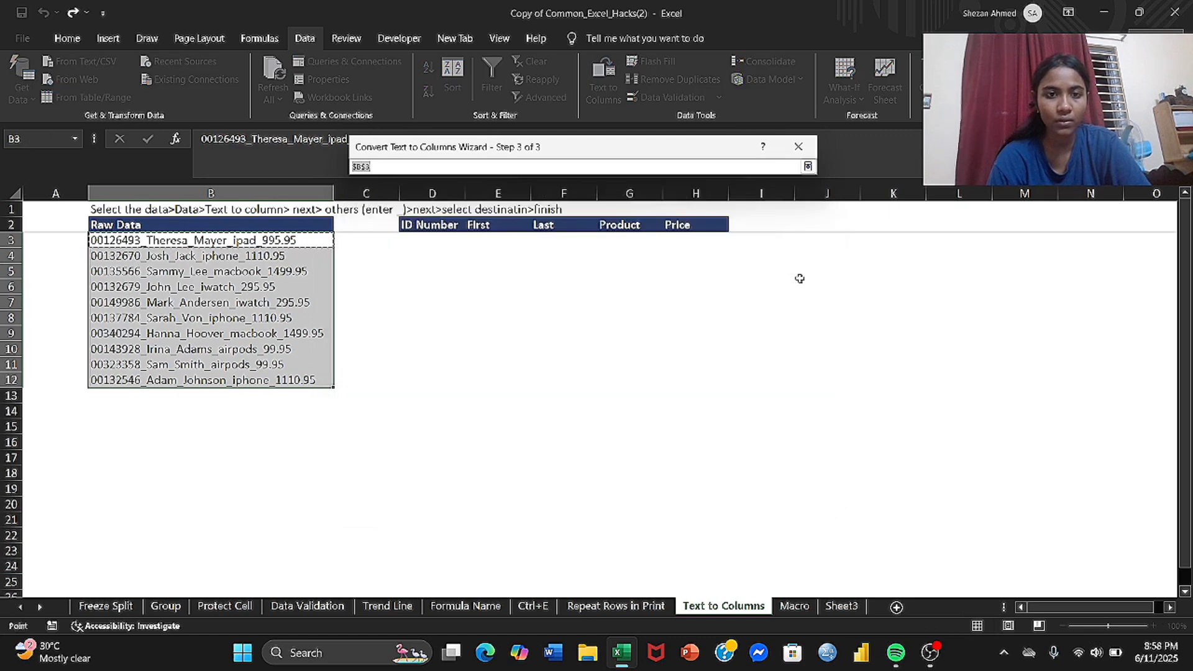
{"action": "left_click", "coordinate": [418, 242]}
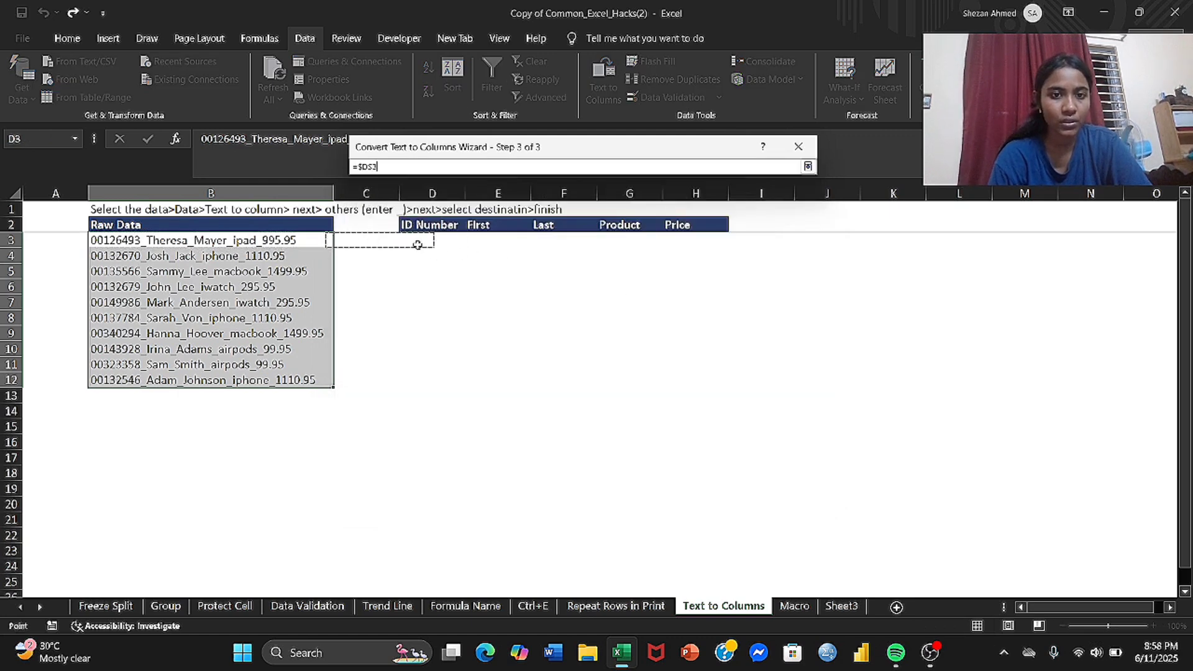
{"action": "left_click", "coordinate": [808, 166]}
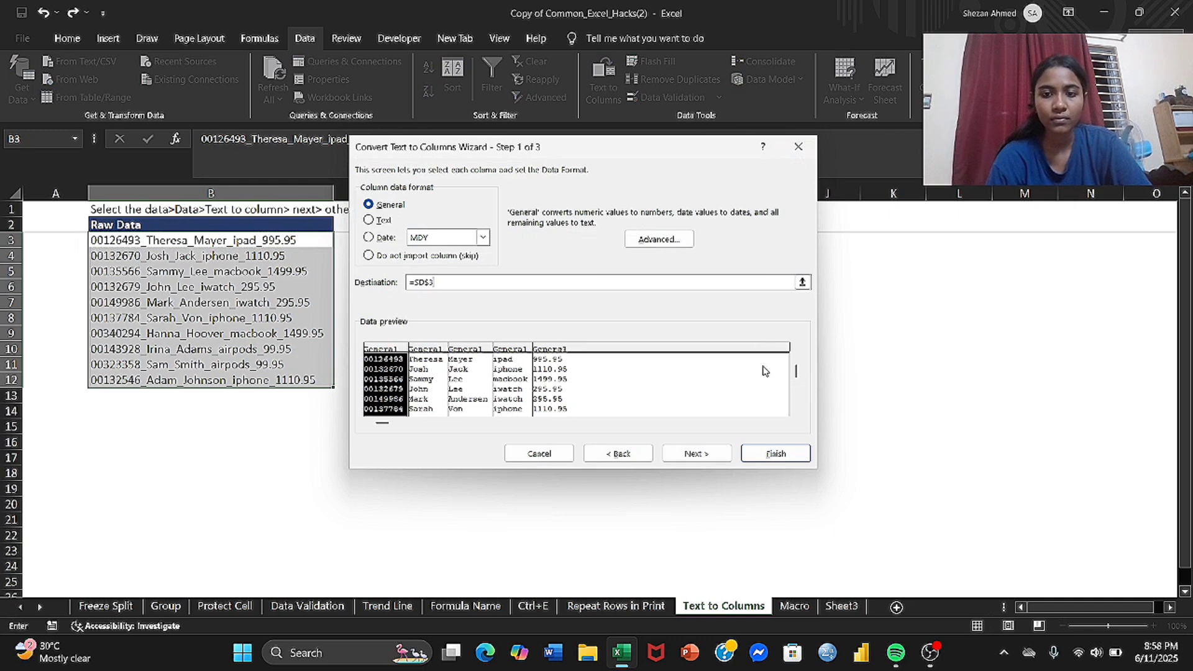
{"action": "left_click", "coordinate": [777, 454]}
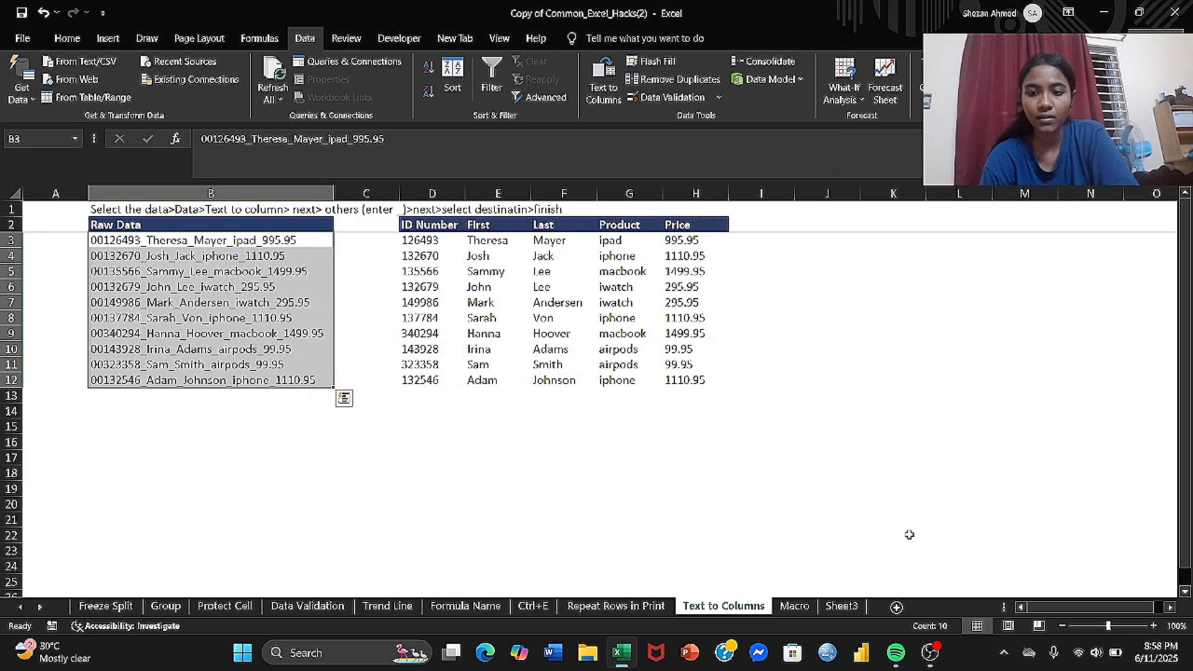
{"action": "left_click", "coordinate": [929, 650]}
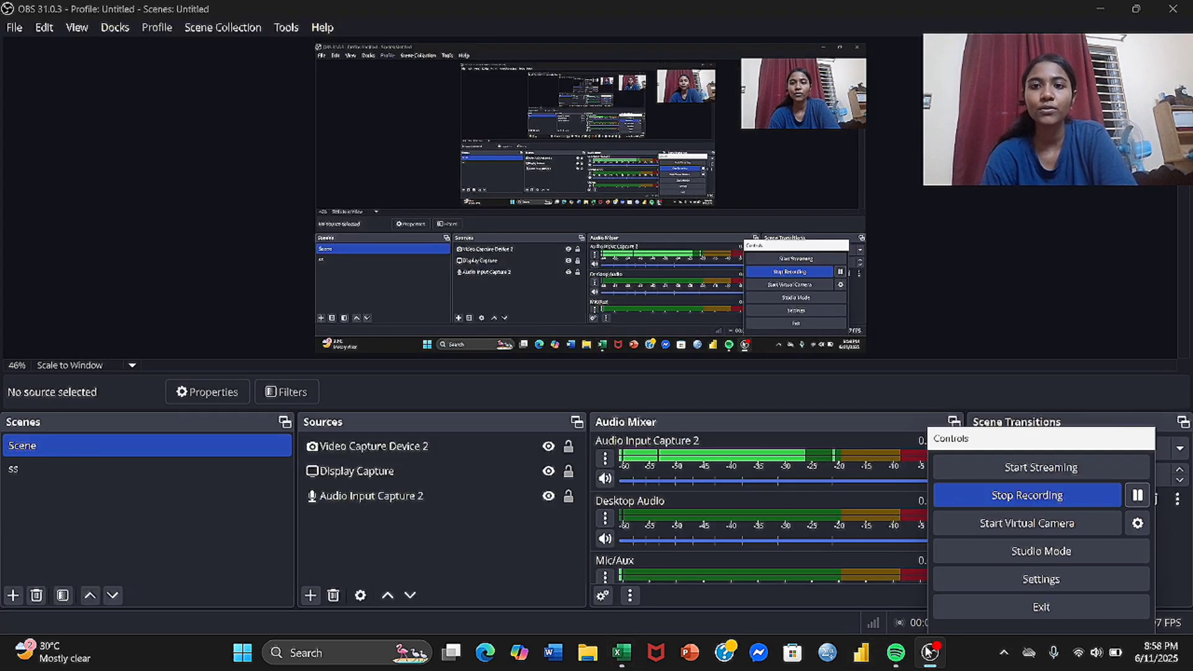